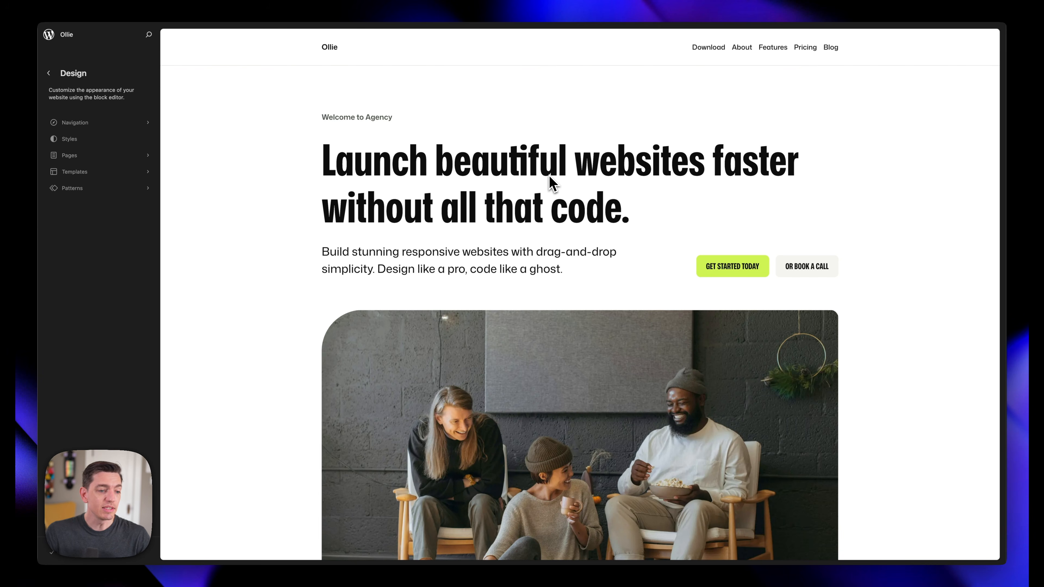
# Open the Header template part for editing from the site's template parts
pyautogui.click(111, 196)
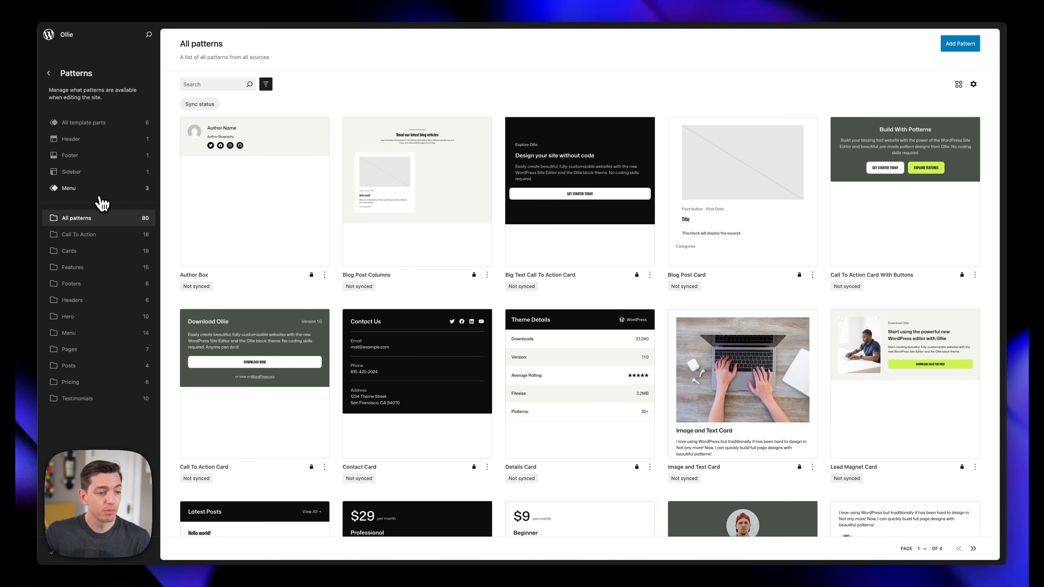
pyautogui.click(116, 123)
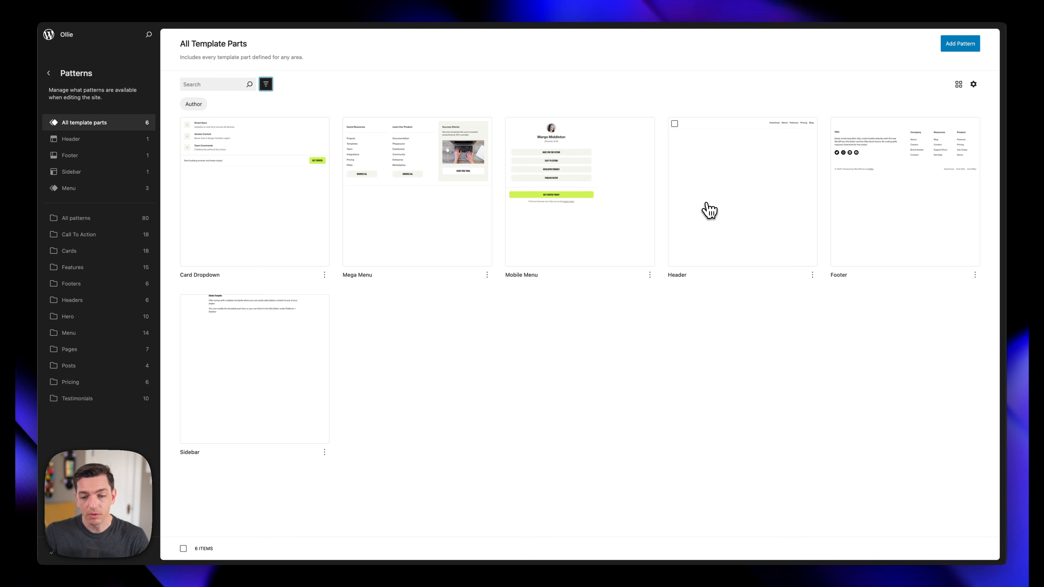
pyautogui.click(710, 214)
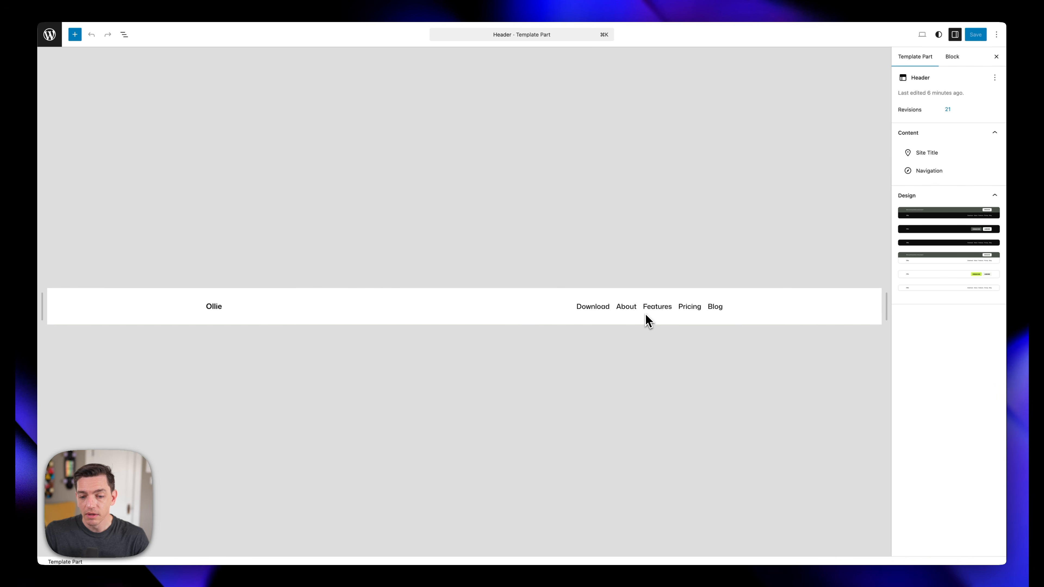
# Assign Mobile Menu as the mobile menu of the header's Navigation block
pyautogui.click(636, 308)
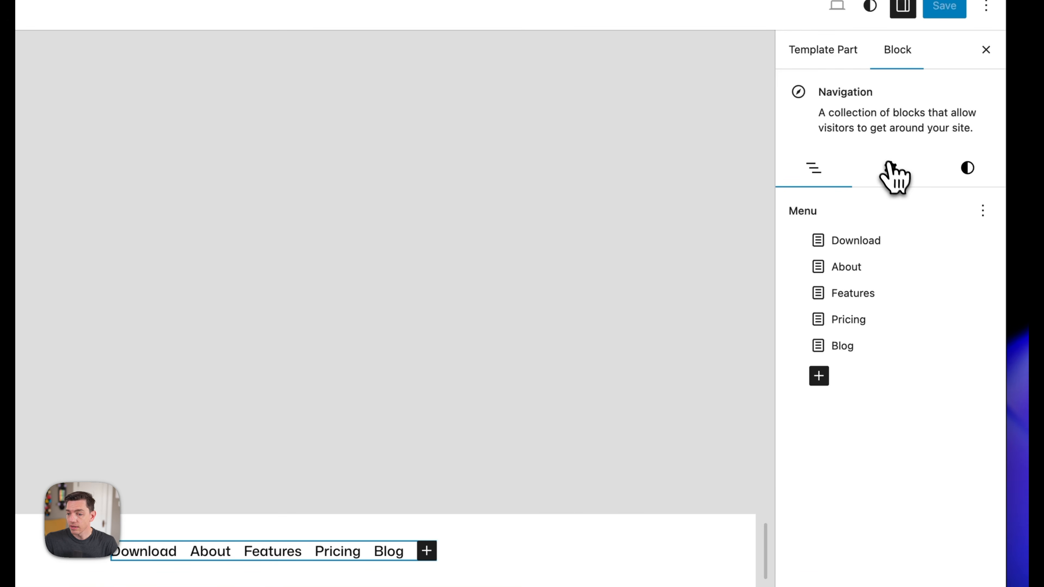
pyautogui.click(892, 172)
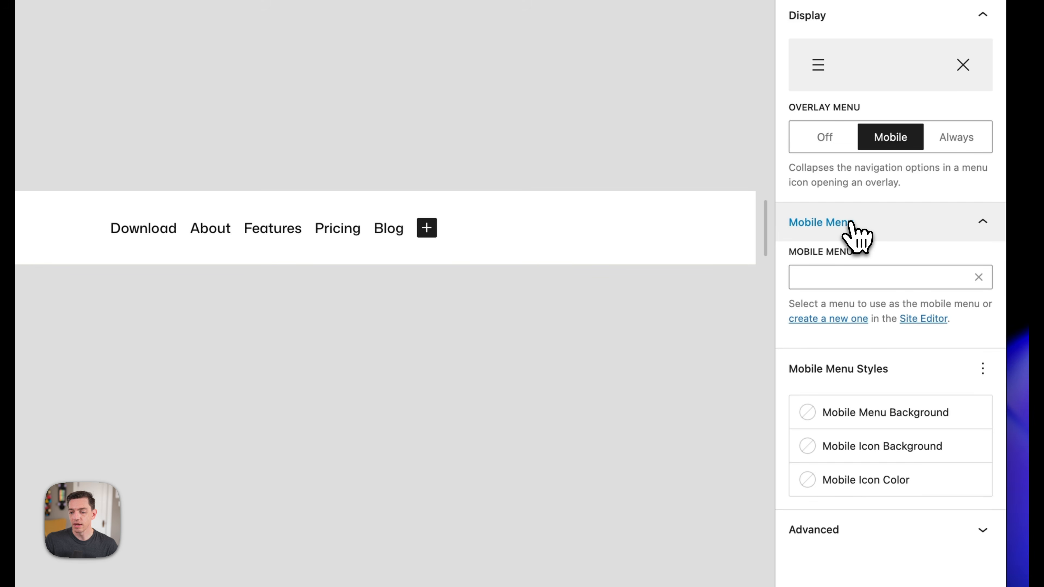
pyautogui.click(859, 278)
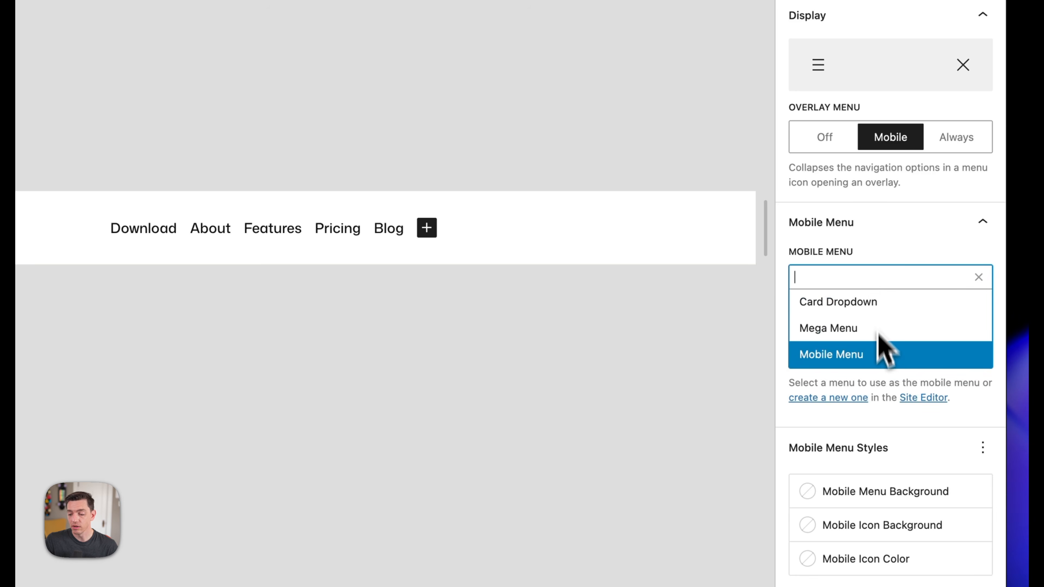
pyautogui.click(862, 356)
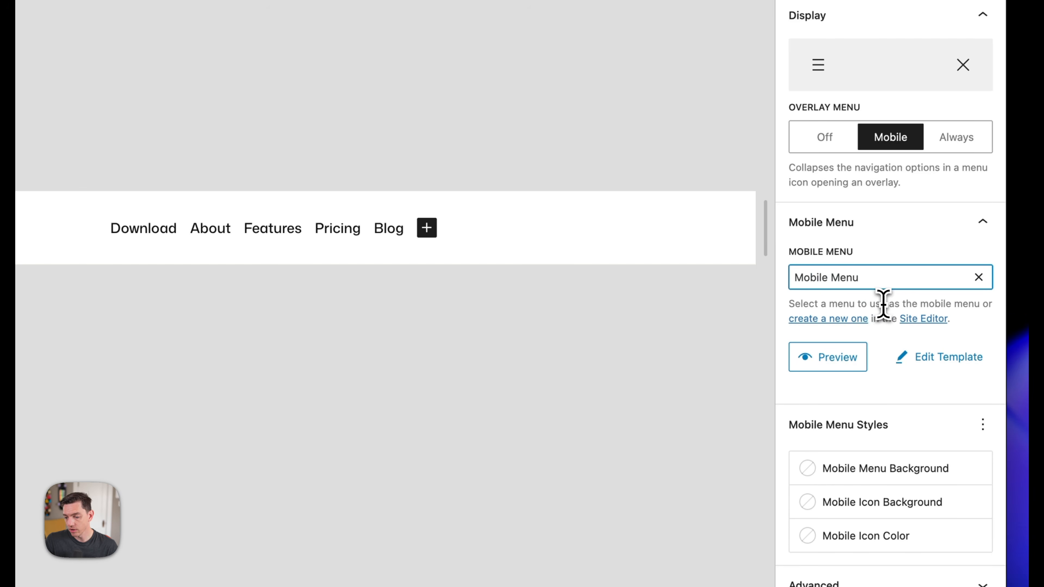
# Preview the assigned mobile menu and save the Header template part
pyautogui.click(829, 358)
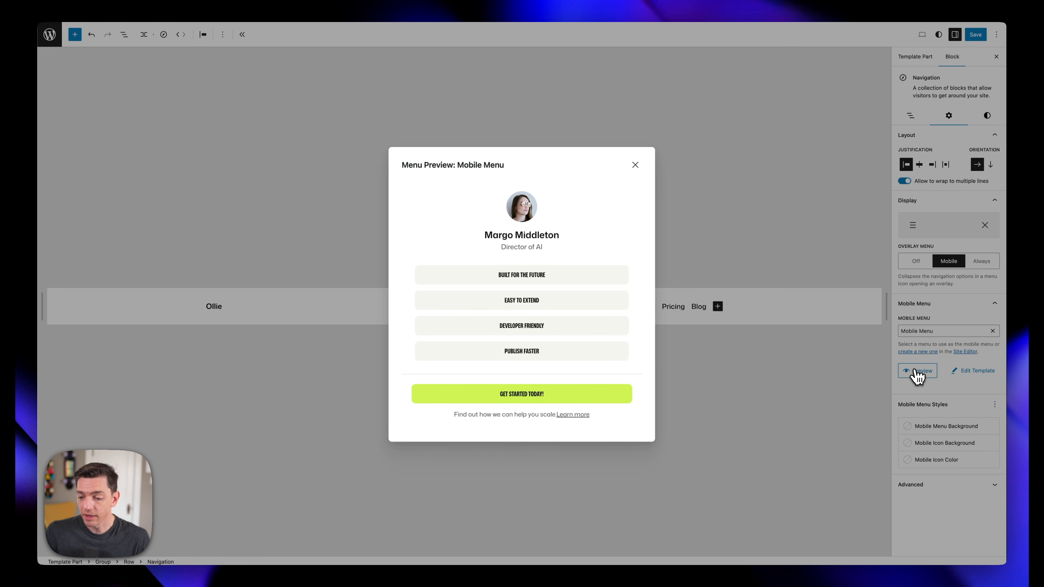
pyautogui.click(635, 167)
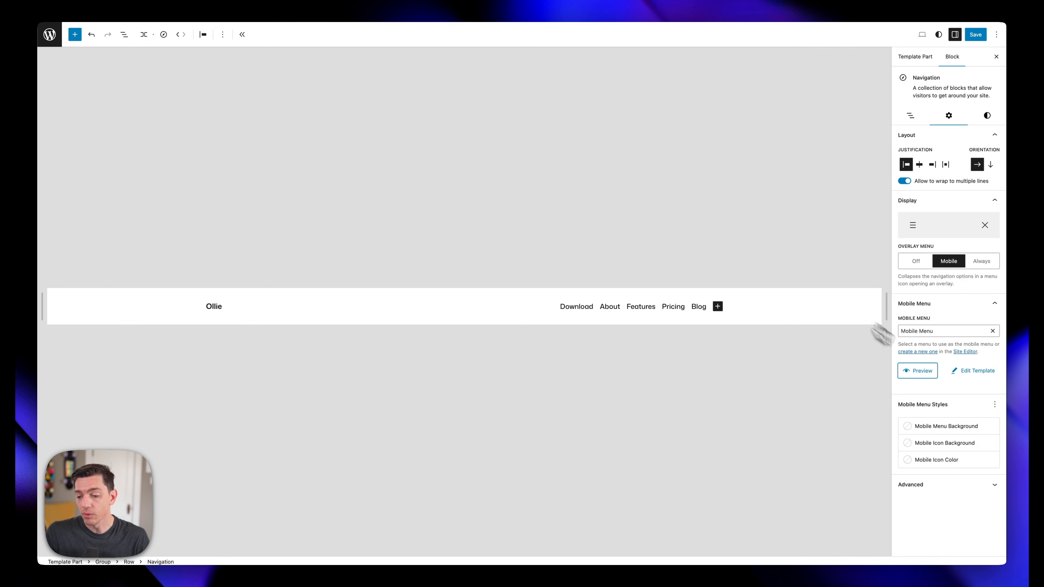
pyautogui.click(980, 37)
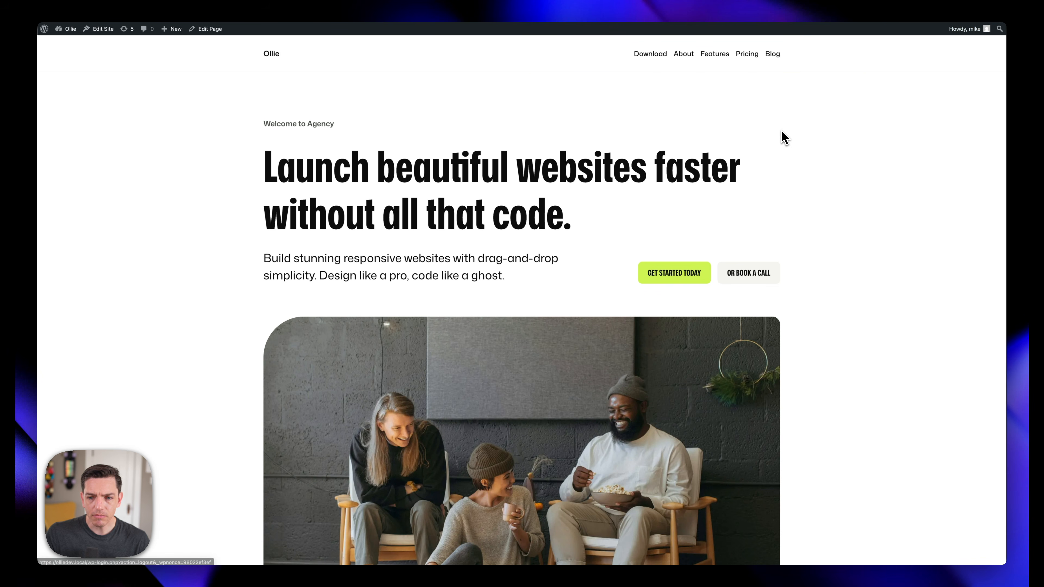
# Check the mobile menu on the live homepage in a responsive device view, opening and closing it from the header
pyautogui.press('alt+super+i')
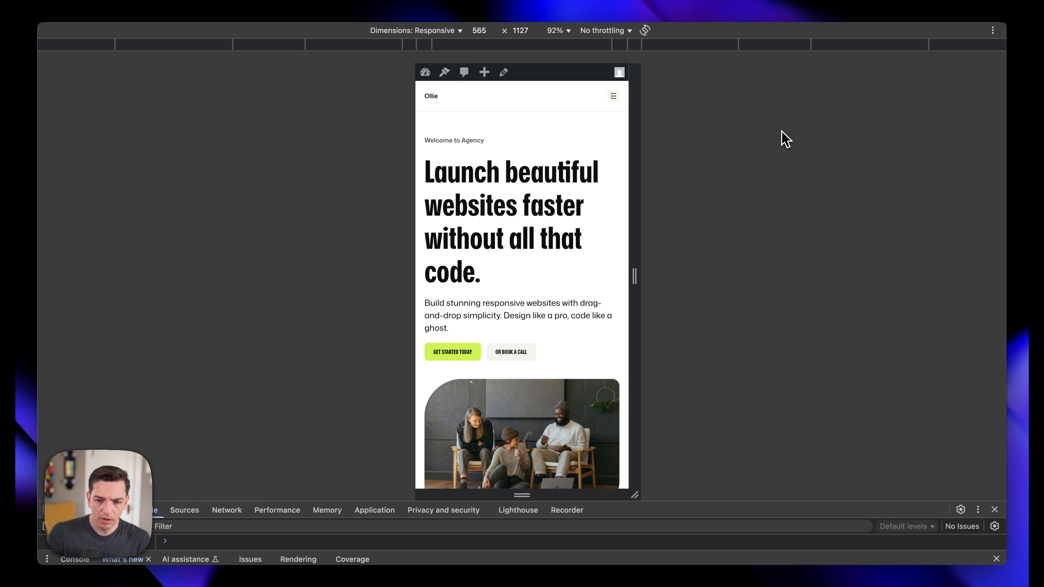
pyautogui.click(614, 97)
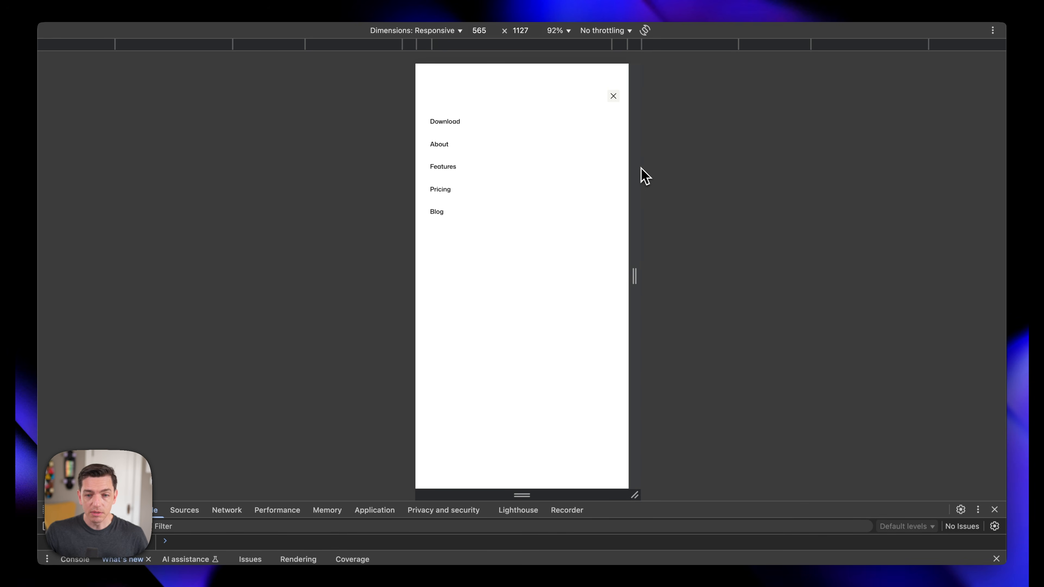
pyautogui.click(613, 96)
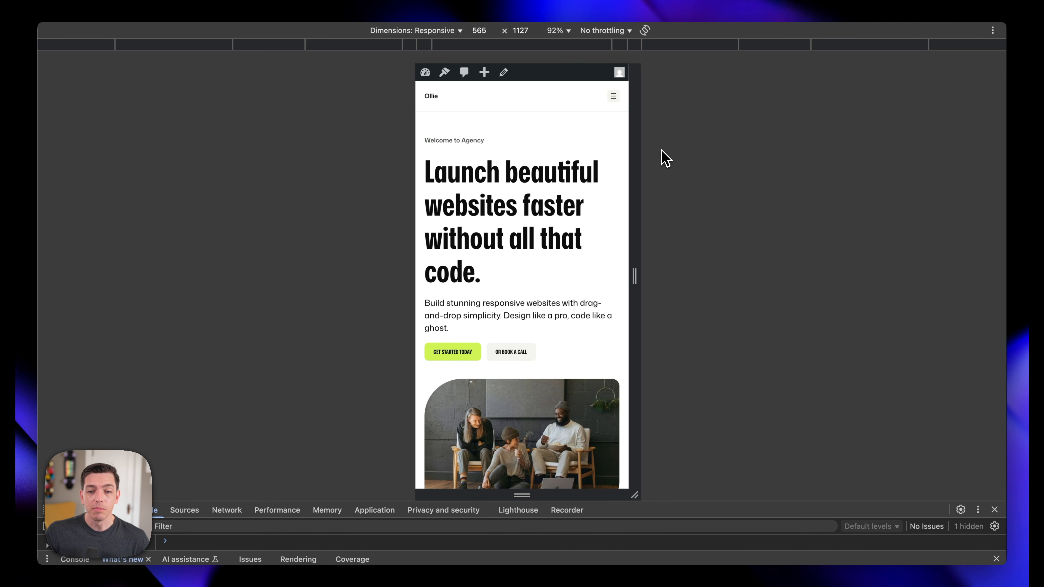
pyautogui.click(614, 96)
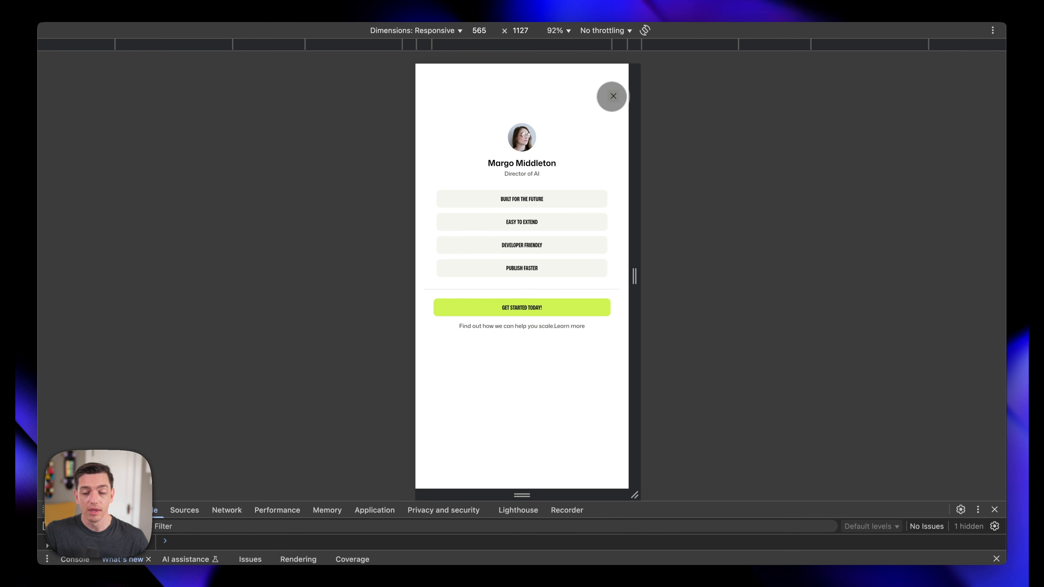
pyautogui.click(613, 95)
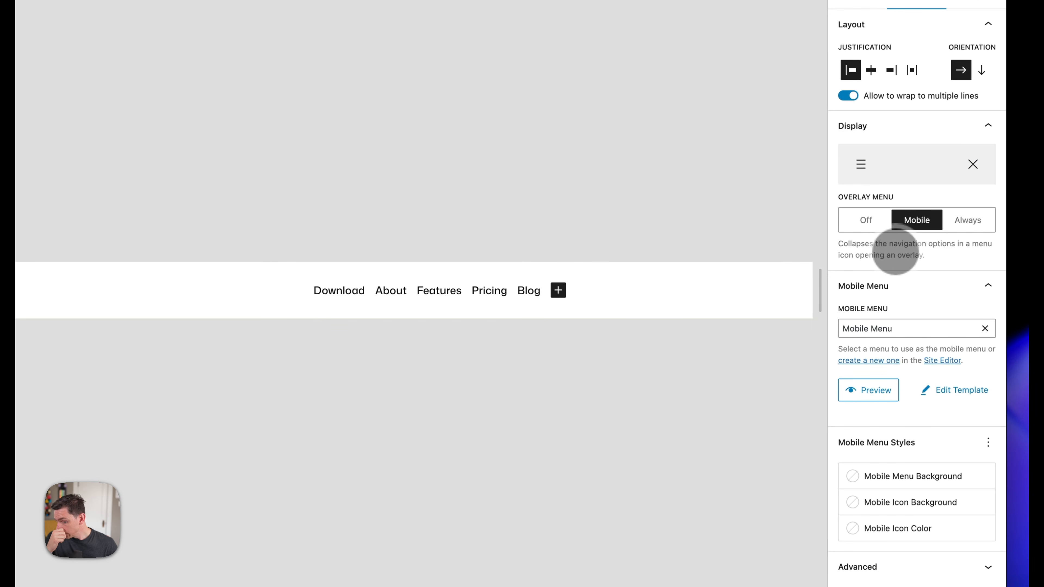
# Create a new mobile menu template part and browse the Cards and Menu pattern categories
pyautogui.click(865, 360)
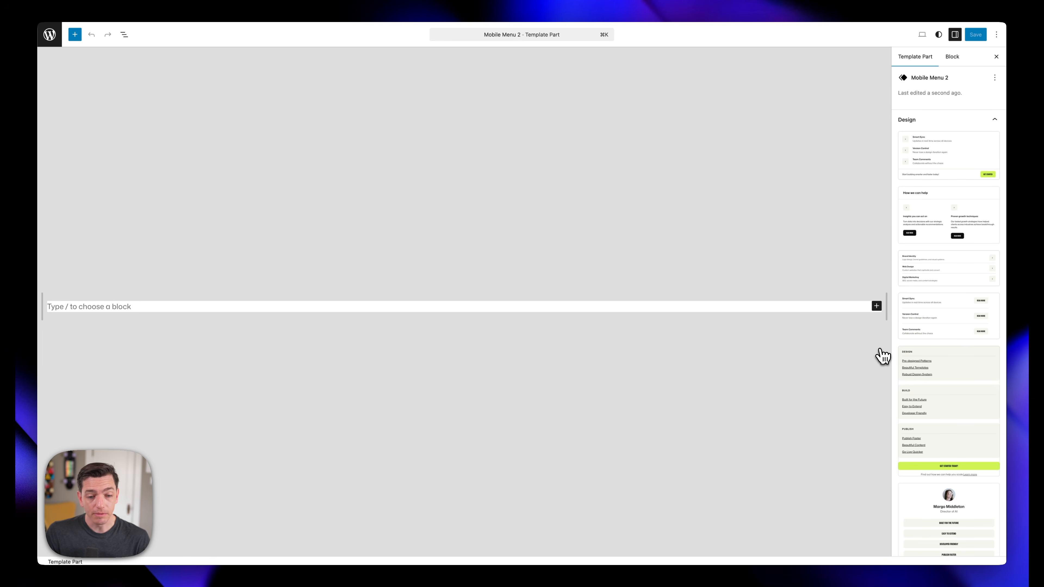
pyautogui.click(227, 309)
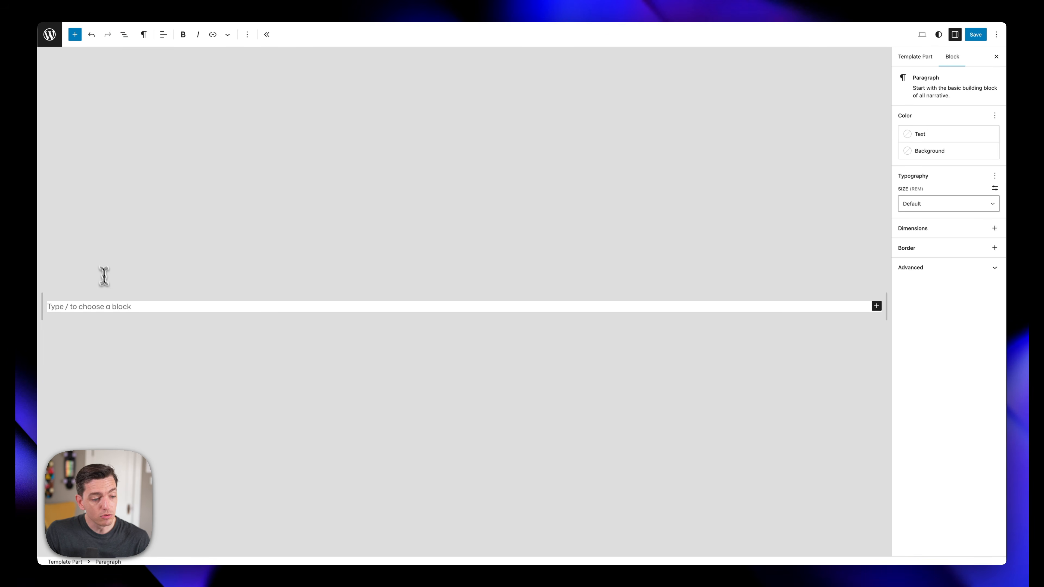
pyautogui.click(76, 36)
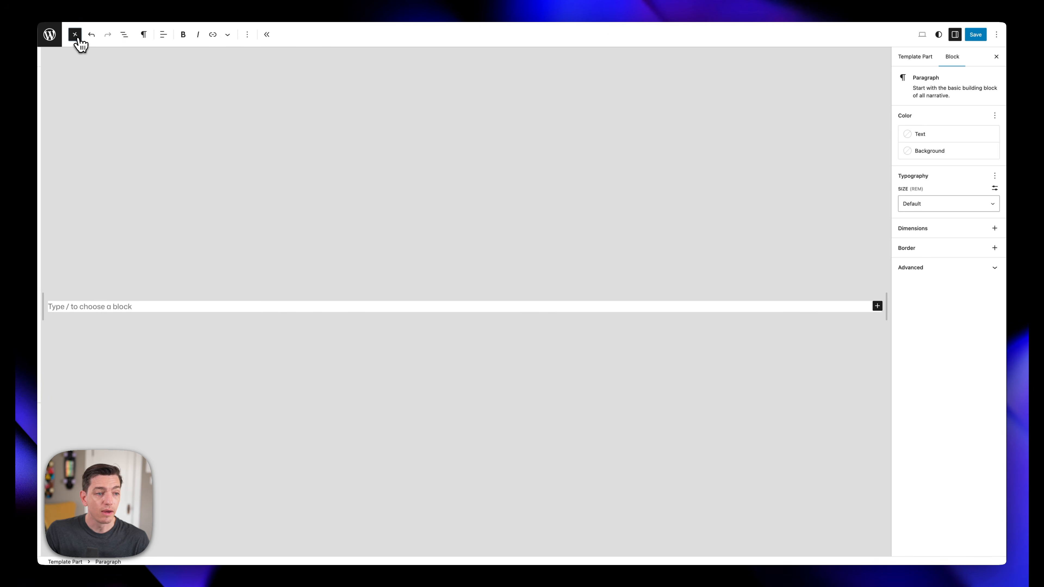
pyautogui.click(84, 58)
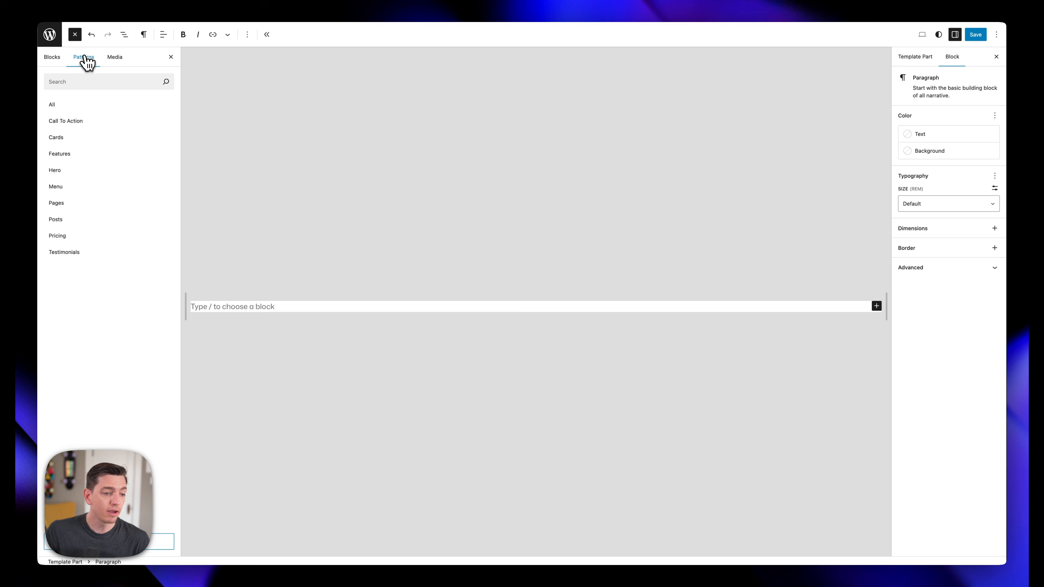
pyautogui.click(75, 138)
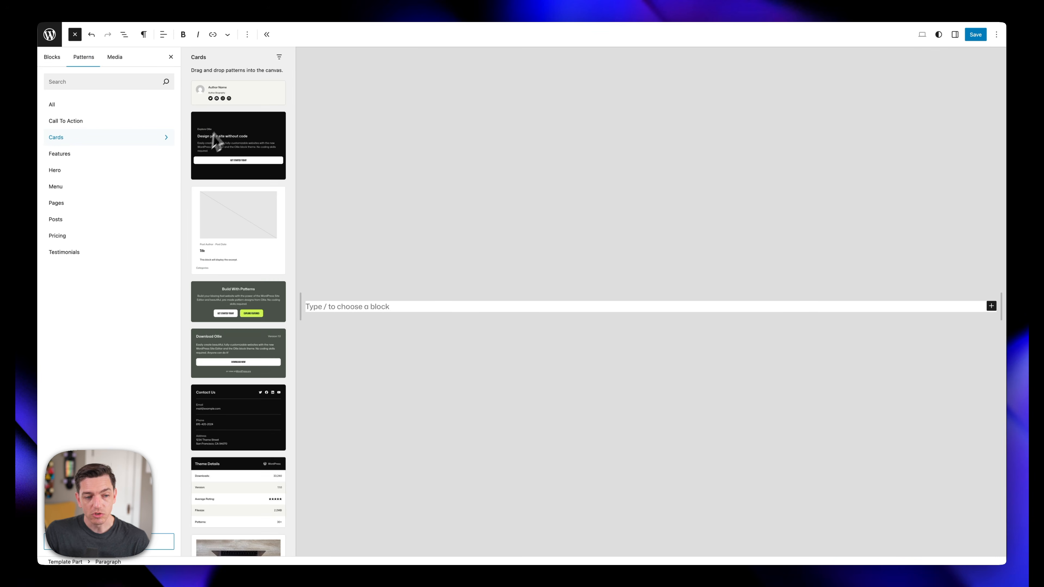
pyautogui.click(114, 187)
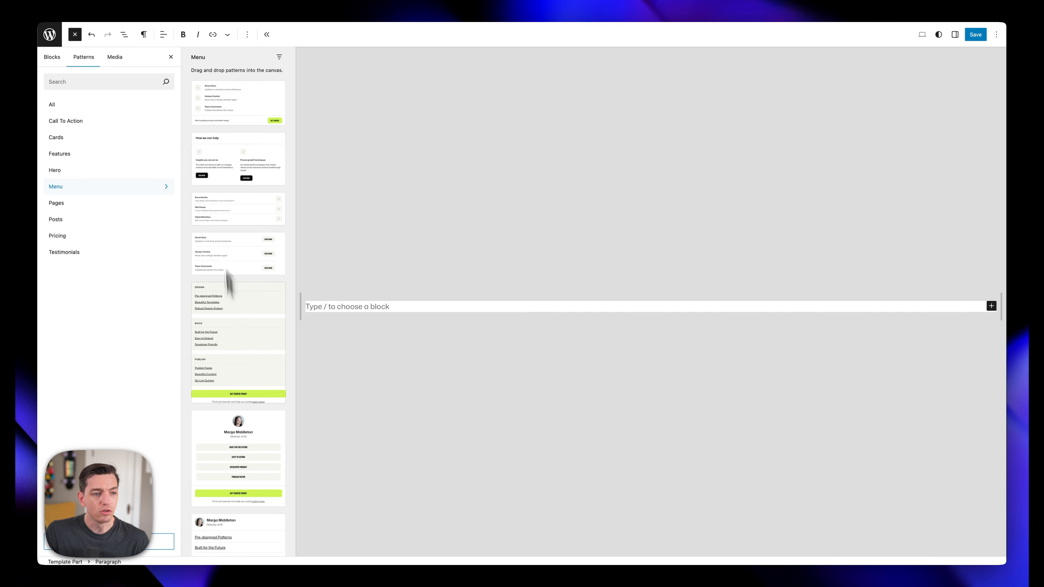
pyautogui.click(172, 57)
# Apply the Menu Card 1 design to the new menu and narrow the canvas to about mobile width
pyautogui.click(955, 35)
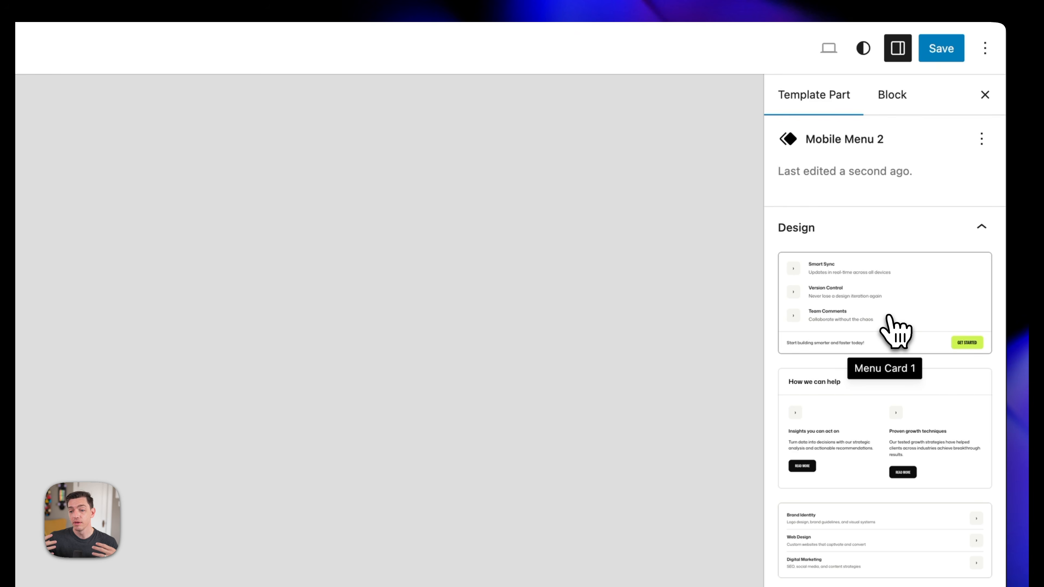
pyautogui.click(891, 323)
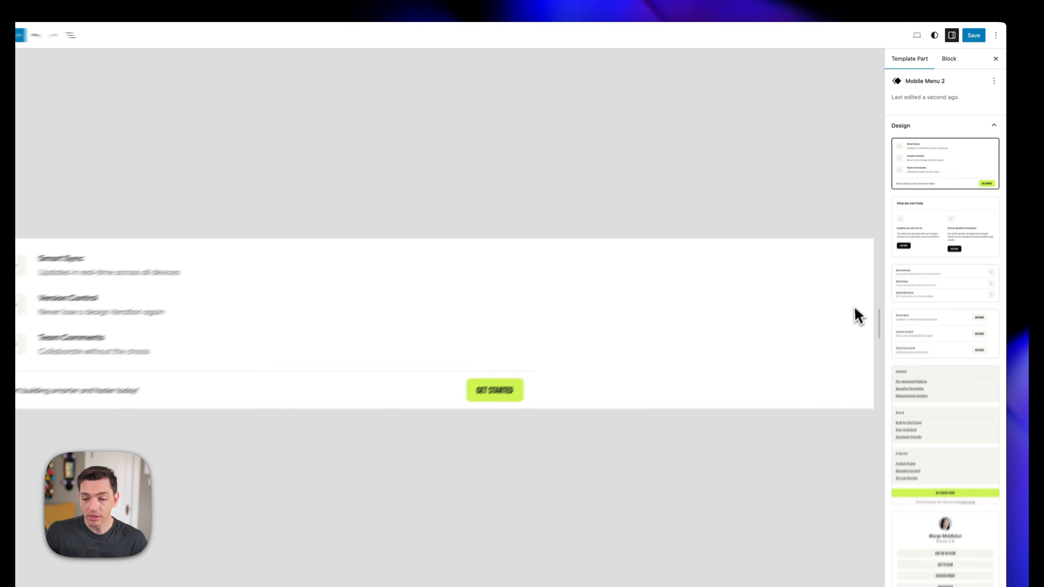
pyautogui.moveTo(888, 310); pyautogui.dragTo(589, 329)
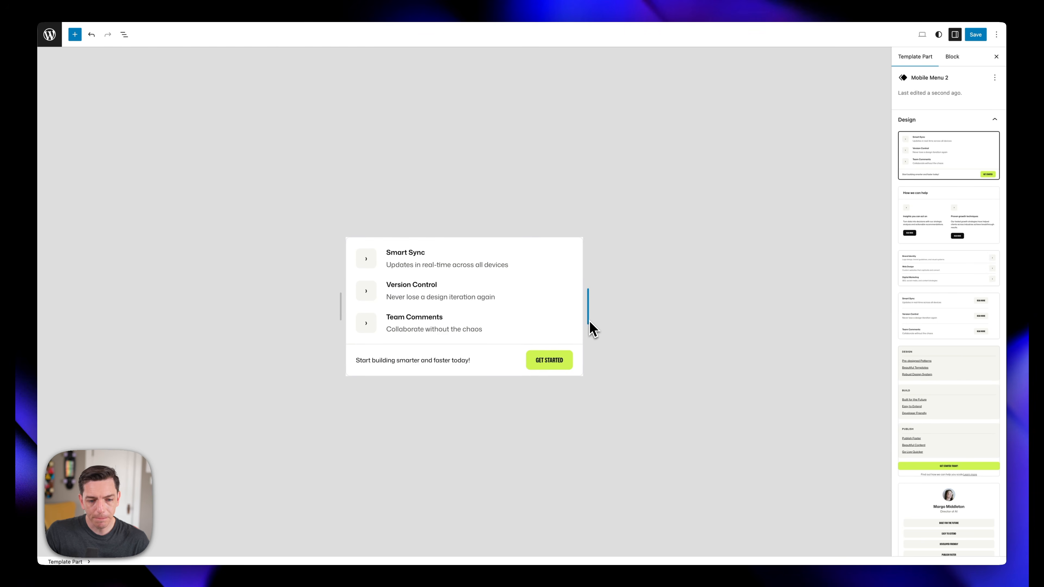
# Try the other menu designs in turn, from the "How we can help" card to the profile menus
pyautogui.click(984, 237)
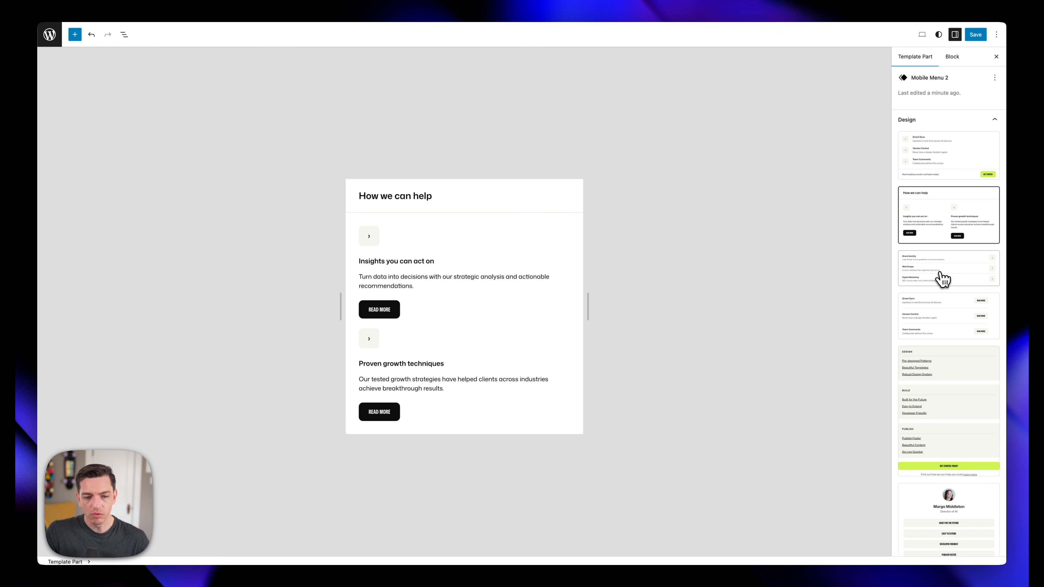
pyautogui.click(943, 278)
pyautogui.click(940, 309)
pyautogui.scroll(-3, 945, 310)
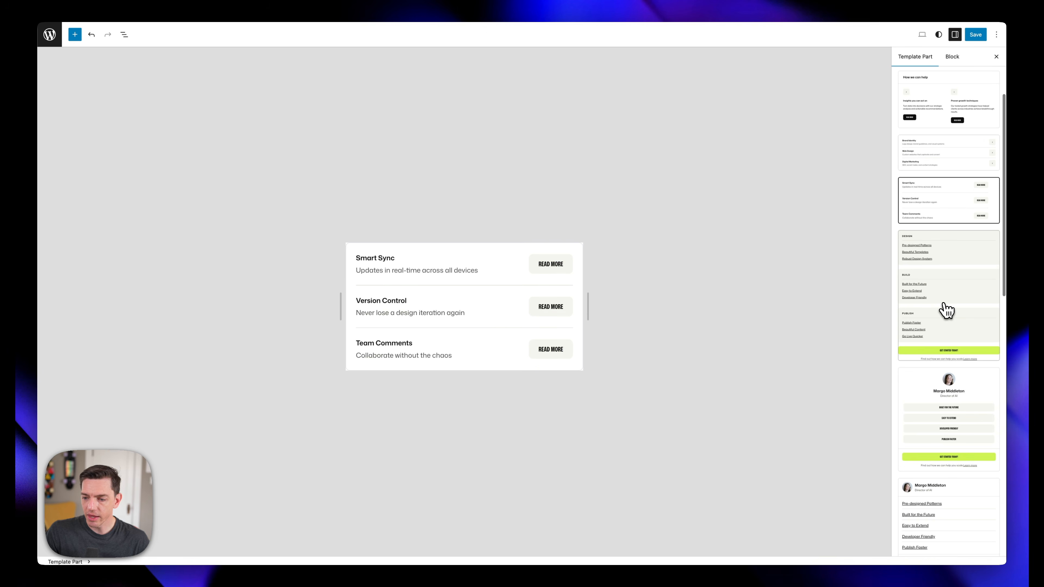
pyautogui.click(936, 264)
pyautogui.scroll(-3, 938, 299)
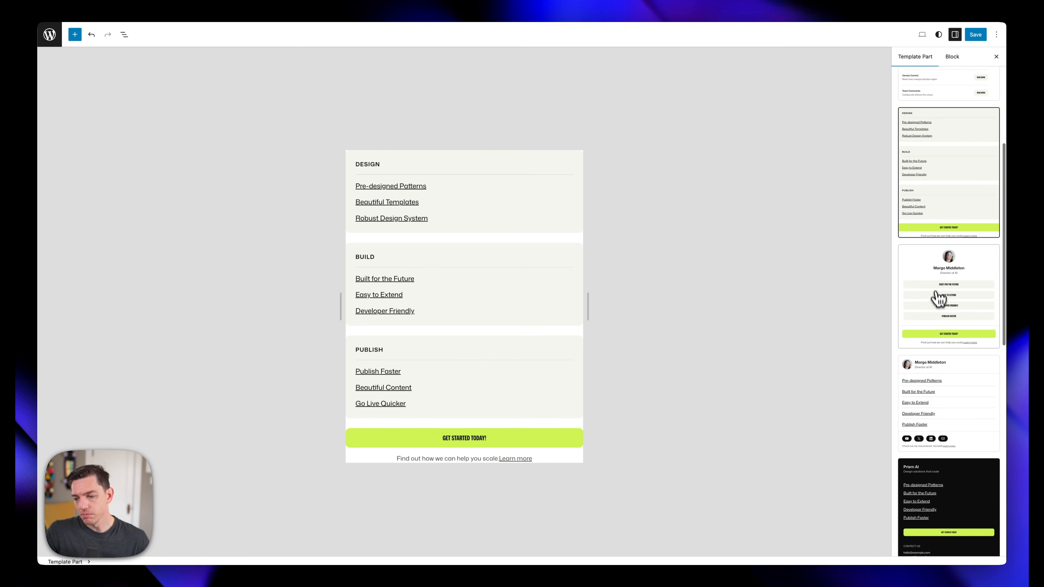
pyautogui.click(939, 303)
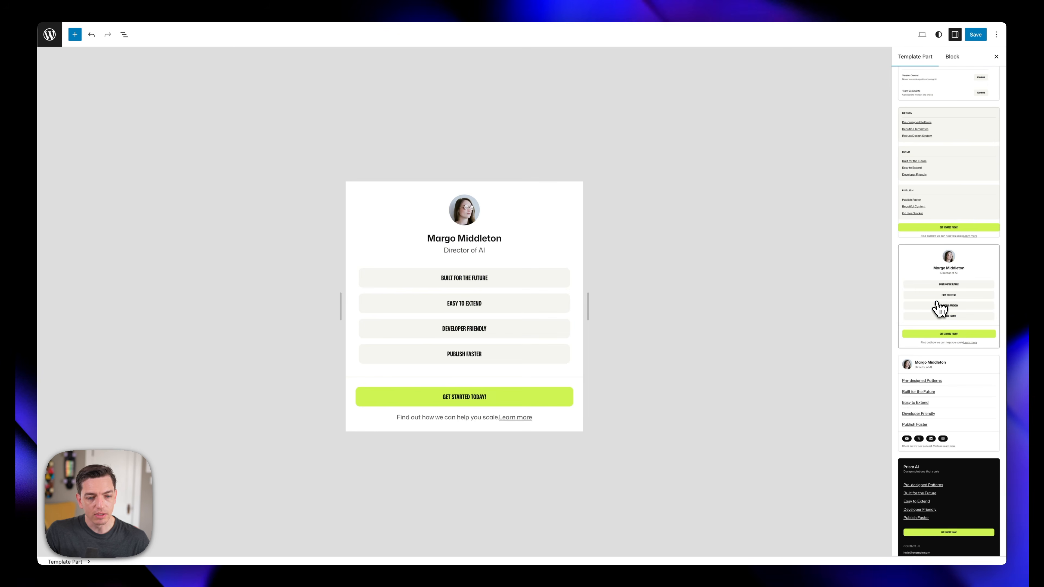
pyautogui.click(943, 370)
pyautogui.scroll(-3, 935, 409)
# Apply the dark Prism AI design to the new mobile menu, review its heading and links, and save the template part
pyautogui.click(936, 415)
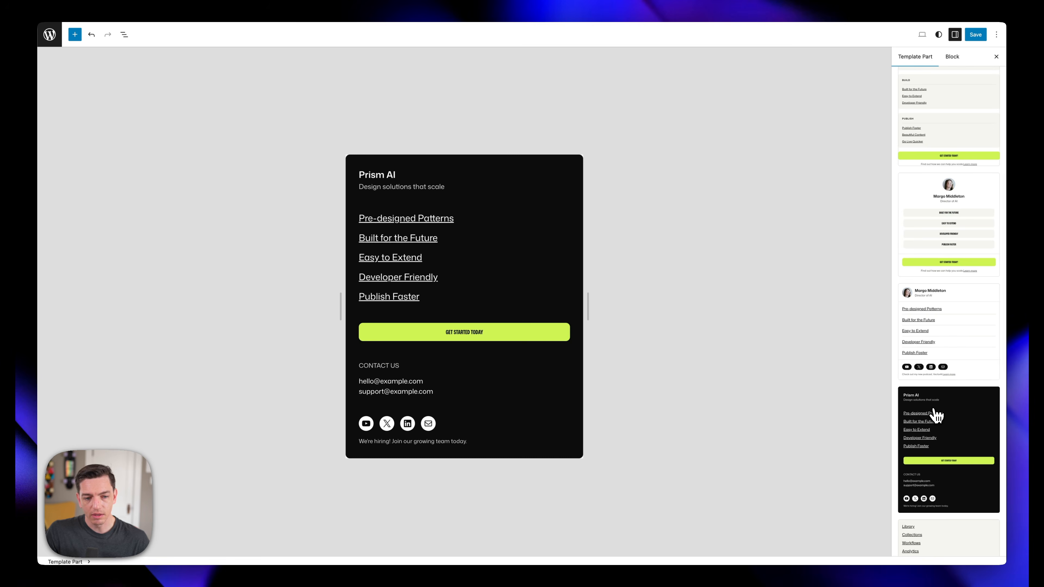
pyautogui.scroll(-3, 941, 341)
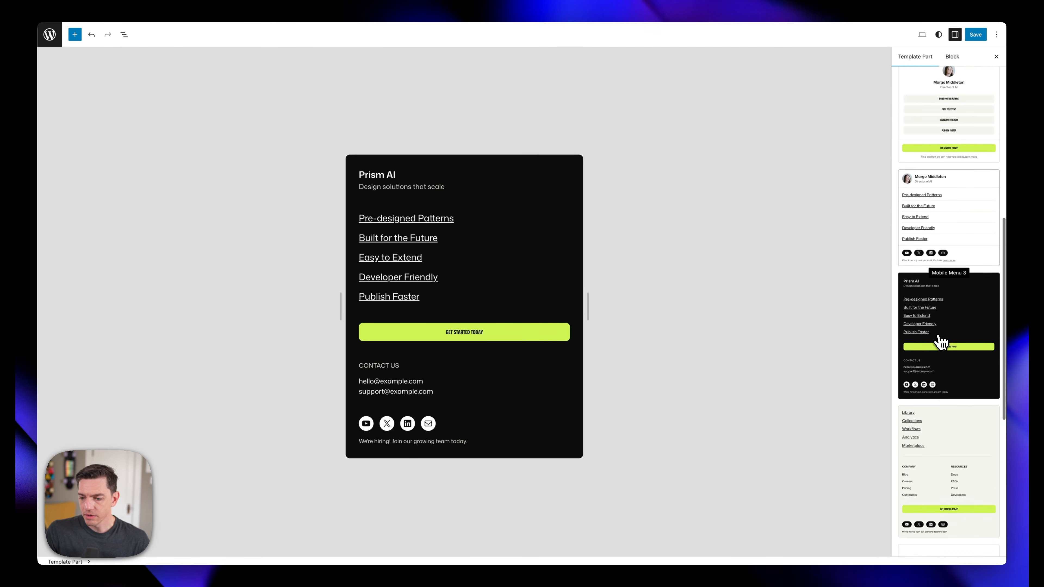
pyautogui.scroll(-5, 940, 343)
pyautogui.scroll(3, 940, 345)
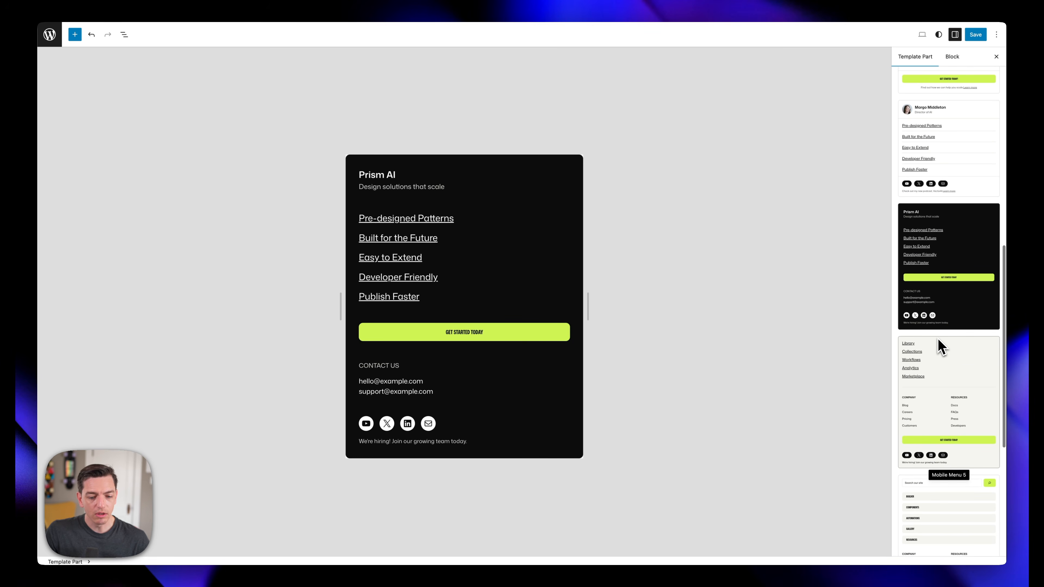
pyautogui.tripleClick(373, 176)
pyautogui.tripleClick(399, 216)
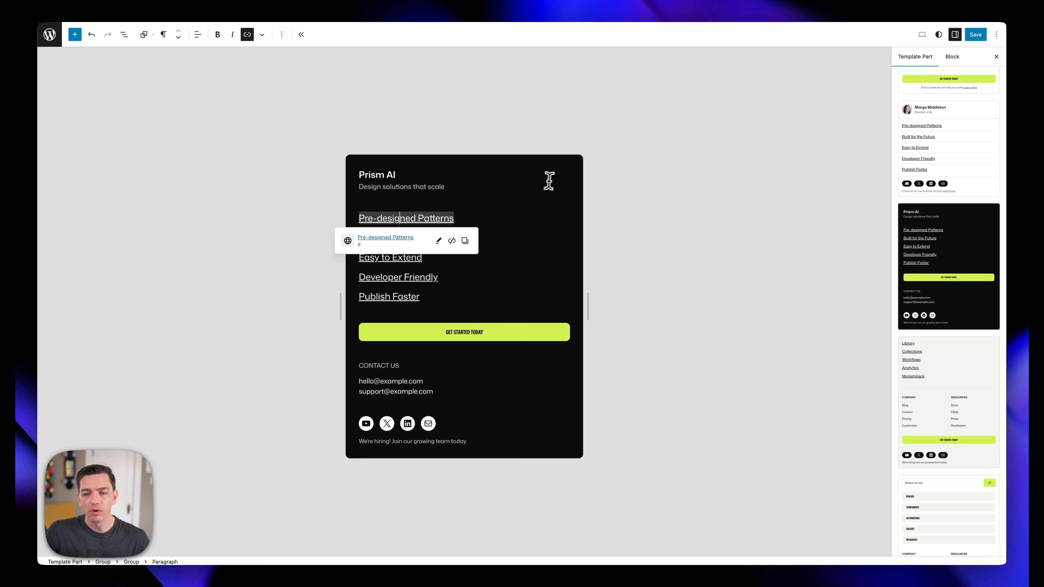
pyautogui.click(980, 36)
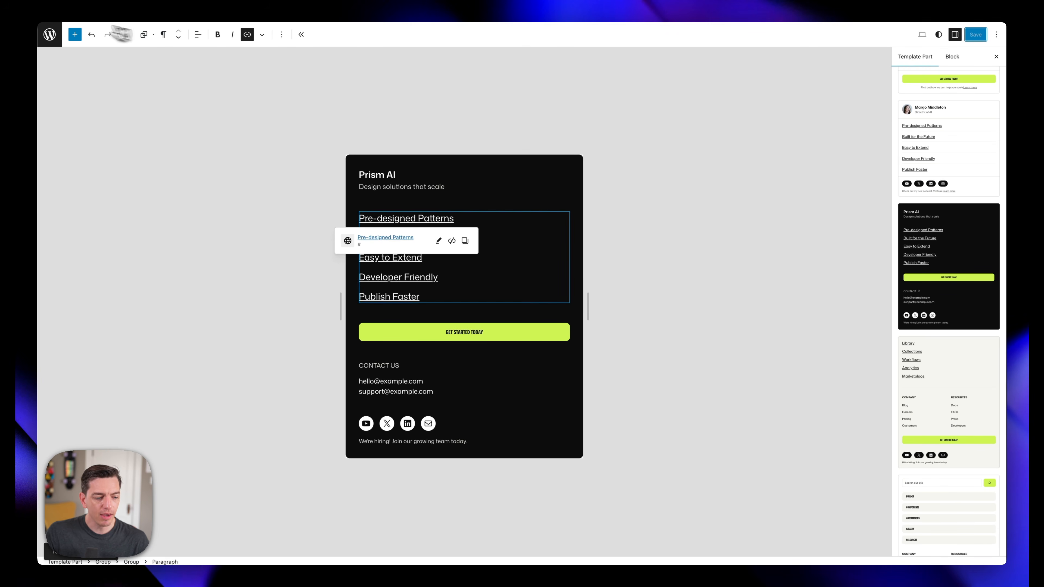
# Return to the Header template part and save it with Mobile Menu 2 as its mobile menu
pyautogui.click(246, 1)
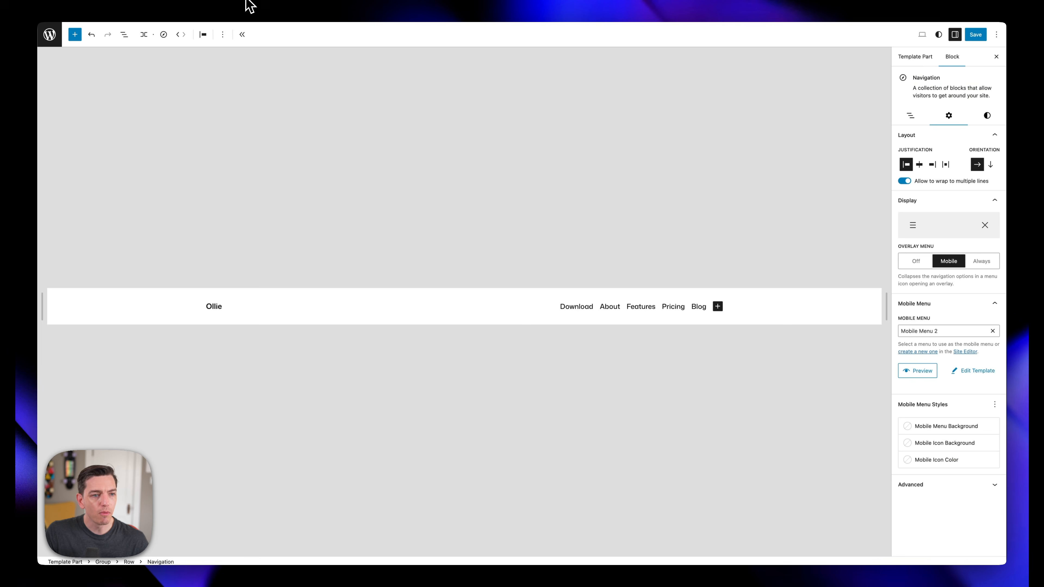
pyautogui.click(975, 34)
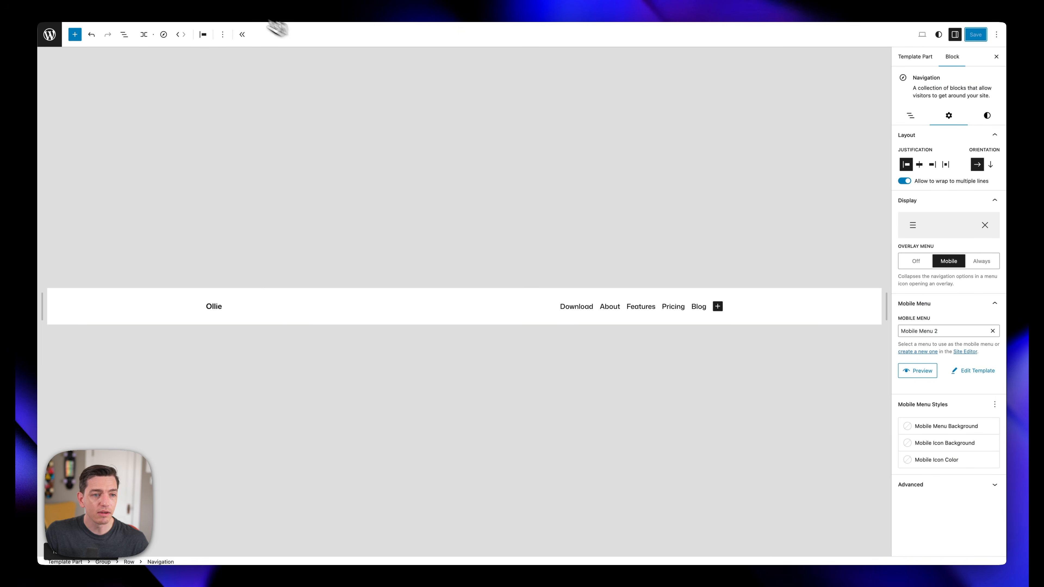
# Open the site's mobile menu at mobile width to check the Prism AI design, and return to the Header template part
pyautogui.click(234, 1)
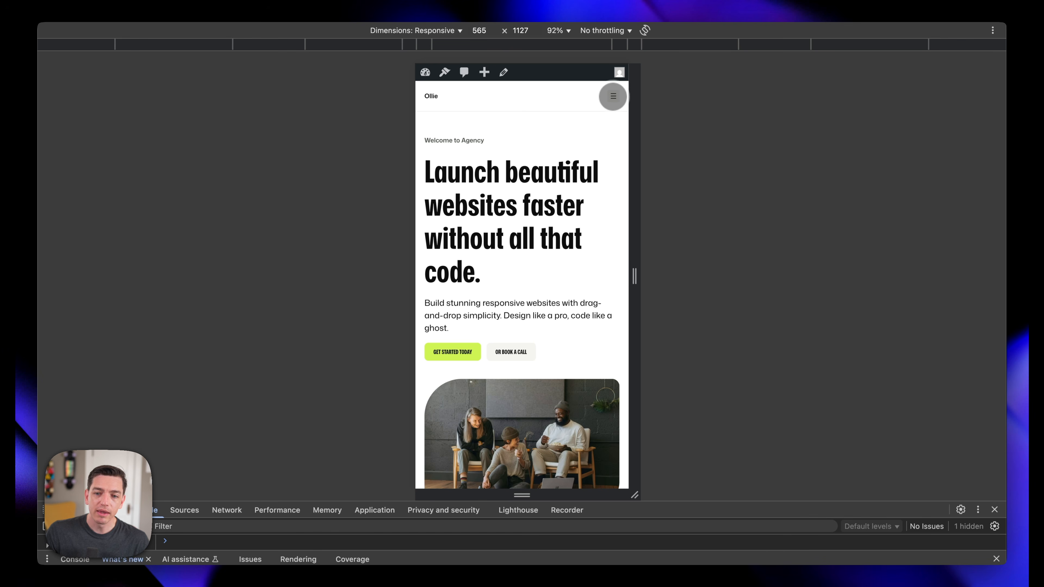
pyautogui.click(613, 96)
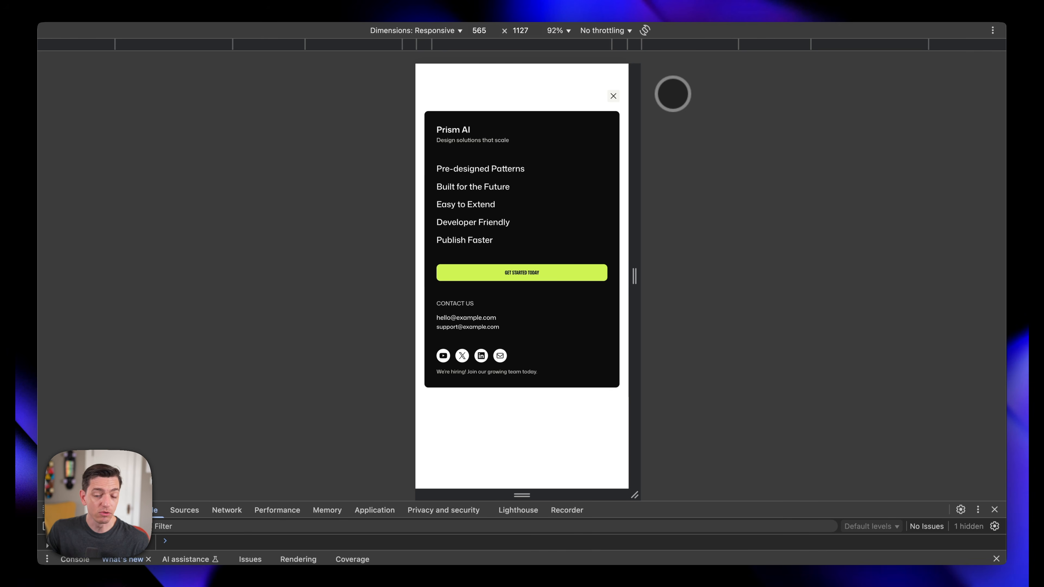
pyautogui.click(210, 5)
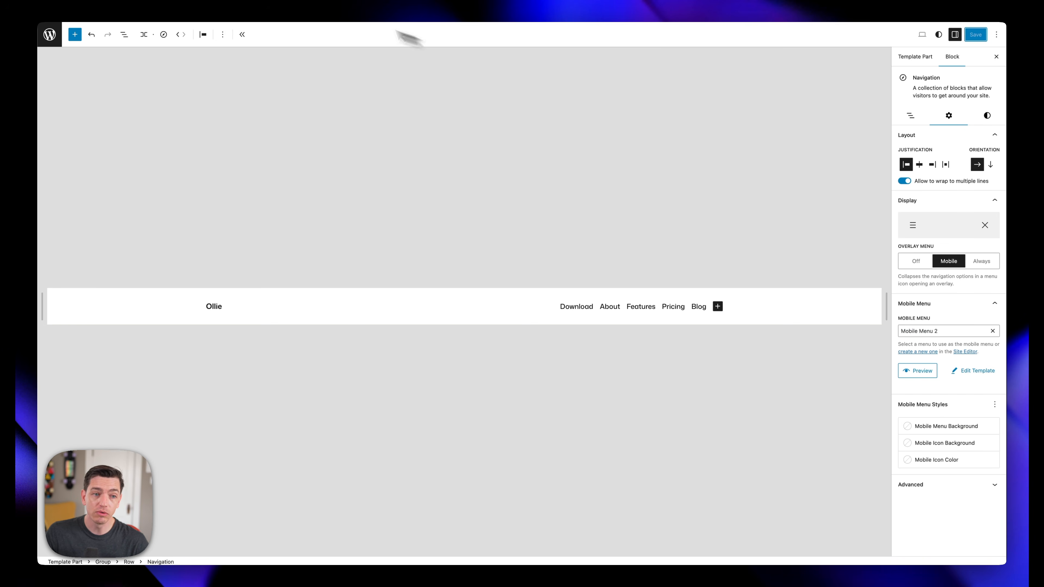
pyautogui.click(231, 2)
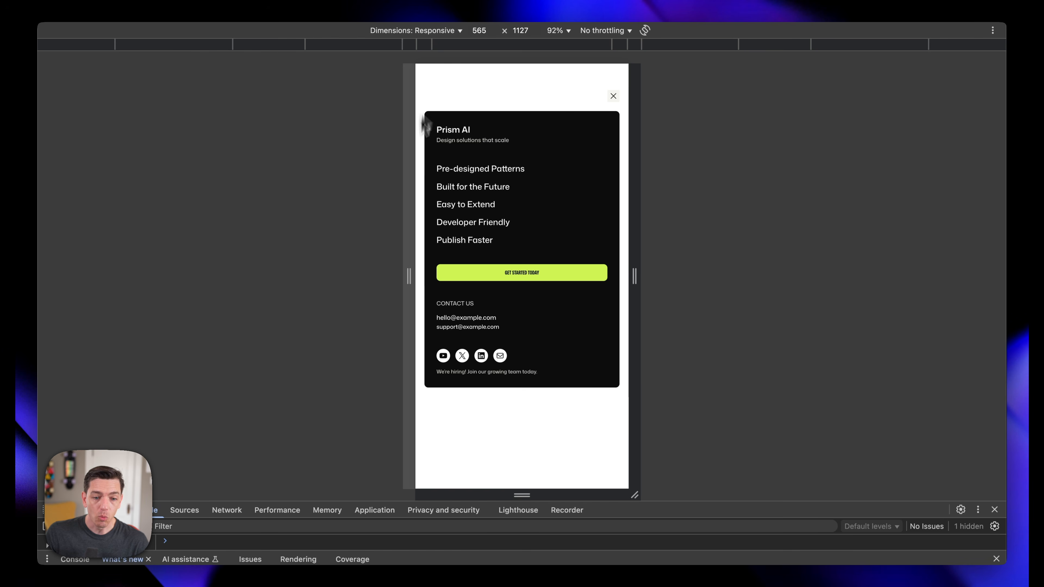
pyautogui.click(214, 4)
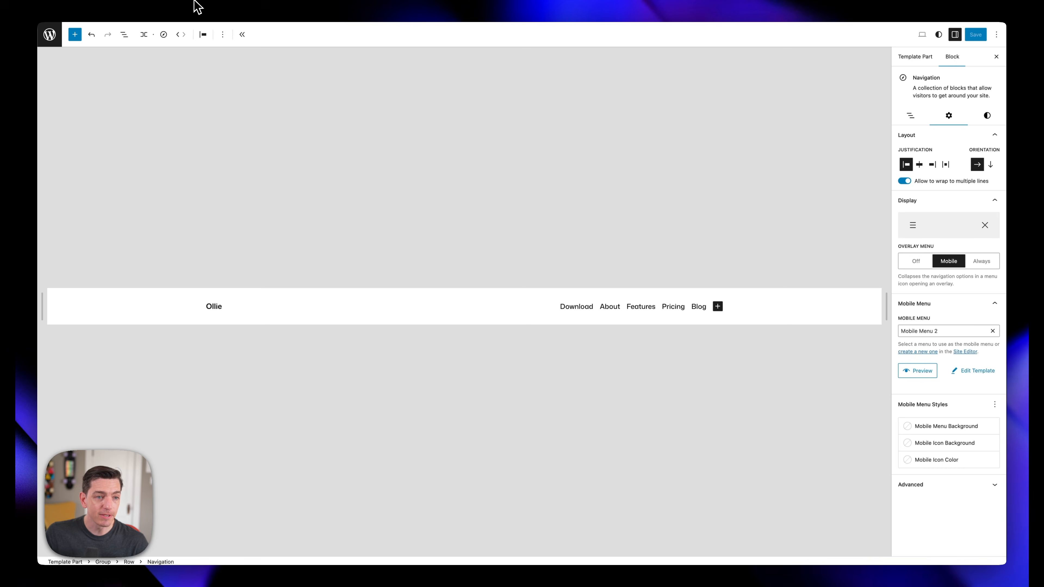
# Set the Navigation block's Mobile Menu Background to the lime Brand Alt color and save the header
pyautogui.click(944, 428)
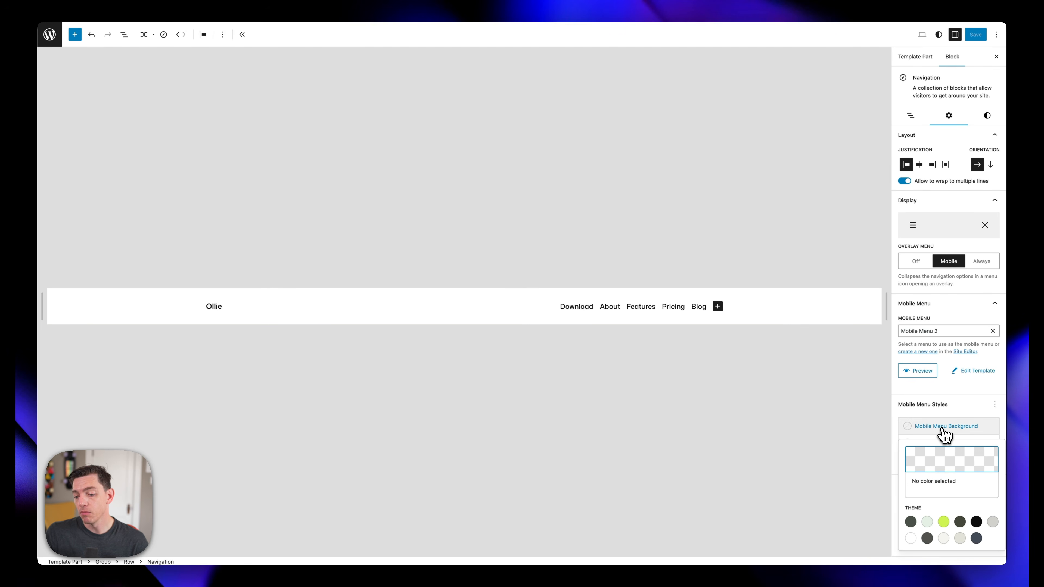
pyautogui.click(944, 539)
pyautogui.click(943, 522)
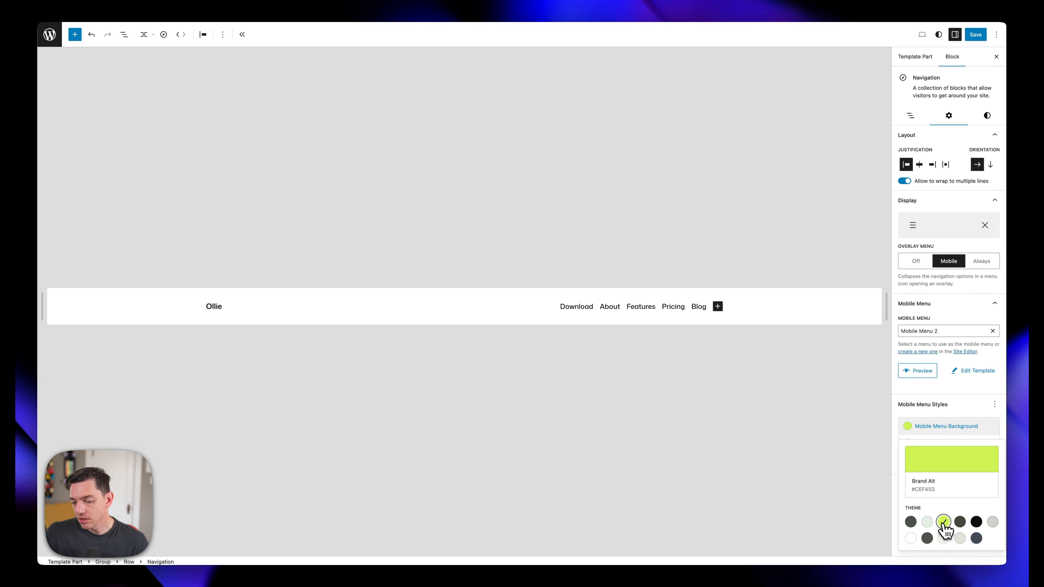
pyautogui.click(975, 37)
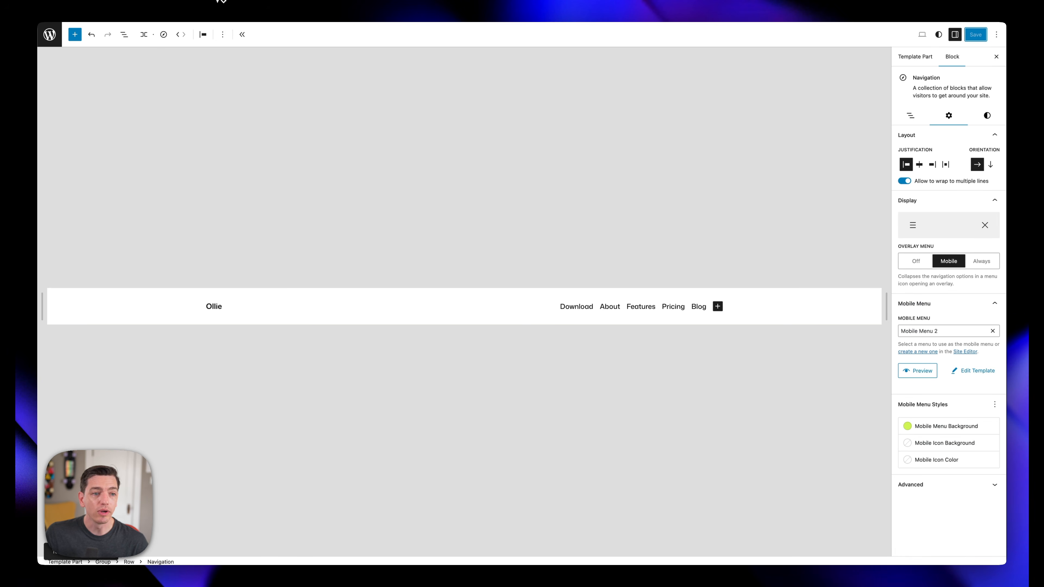
# Check the menu's background color on the mobile-width site and in the editor's preview of Mobile Menu 2
pyautogui.click(234, 4)
pyautogui.click(613, 96)
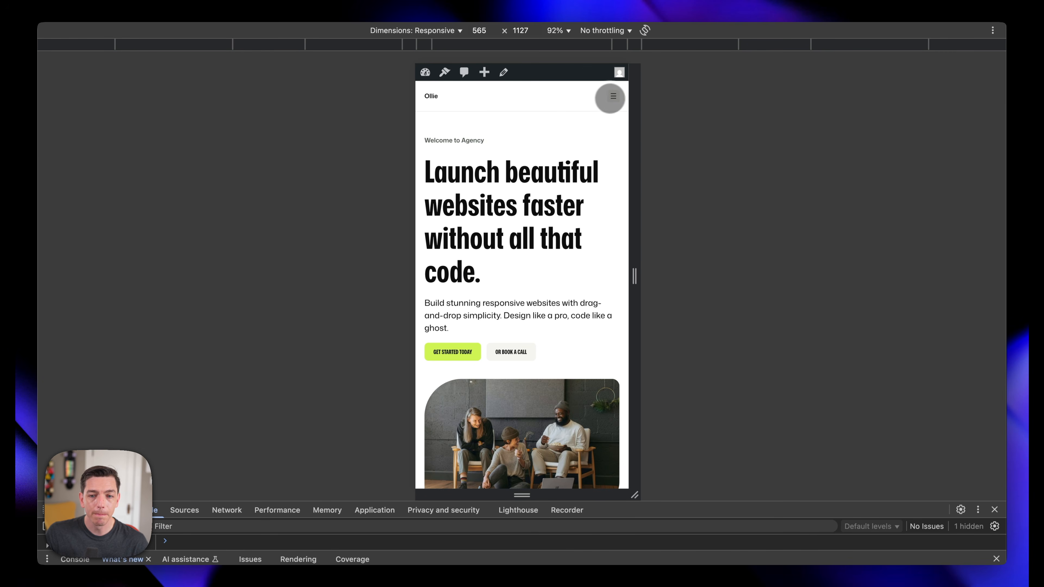
pyautogui.click(613, 96)
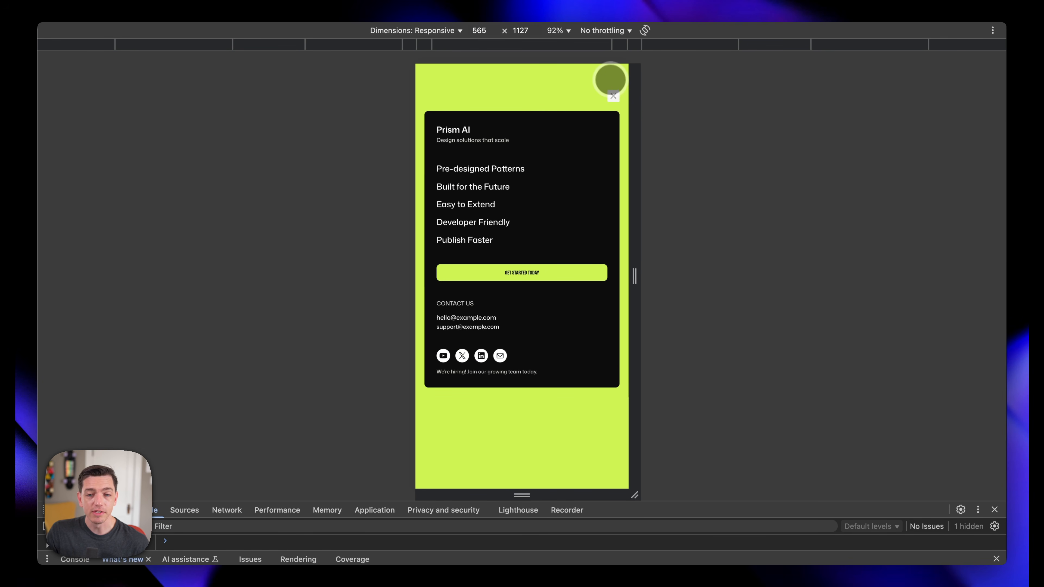
pyautogui.click(613, 96)
pyautogui.click(205, 8)
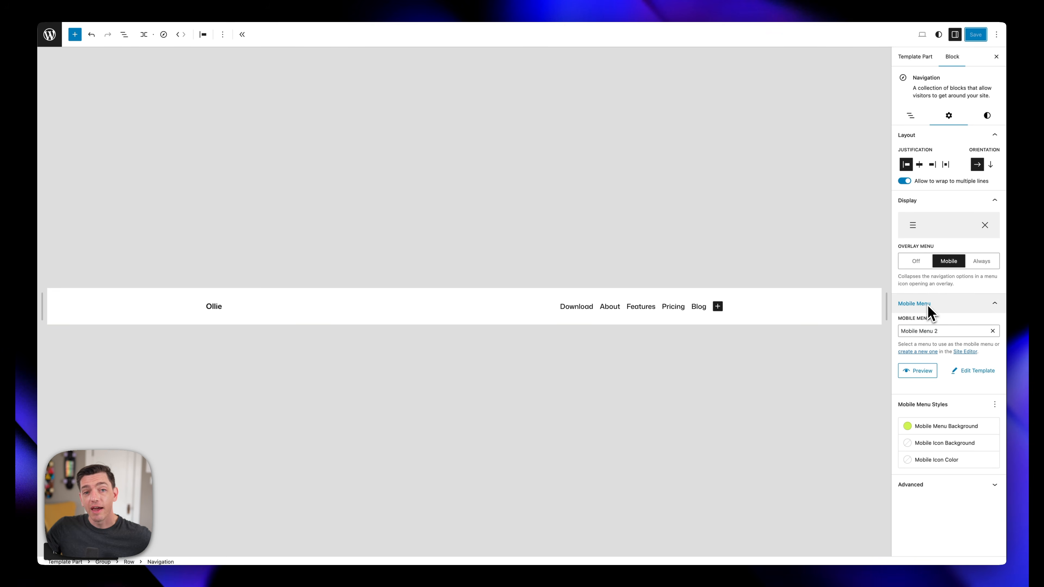
pyautogui.click(919, 371)
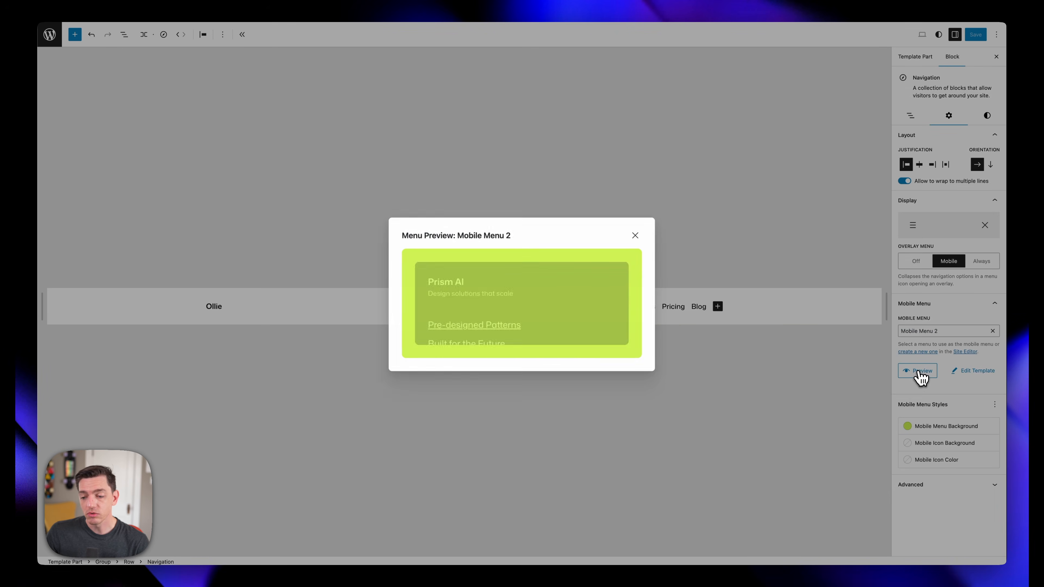
pyautogui.click(920, 374)
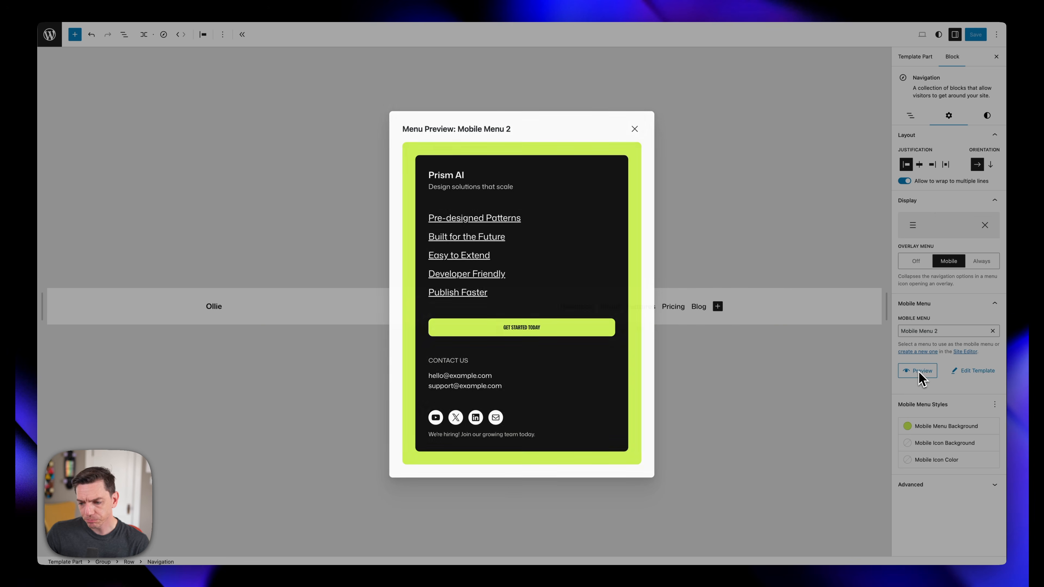
# Set the Mobile Menu Background to the Tint color and preview Mobile Menu 2
pyautogui.click(932, 427)
pyautogui.click(943, 538)
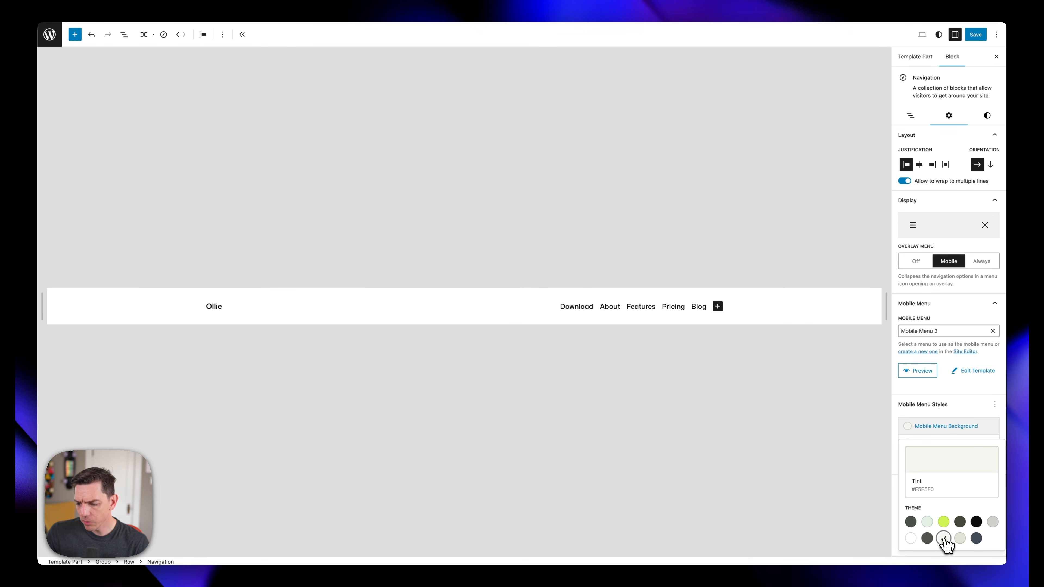
pyautogui.click(920, 372)
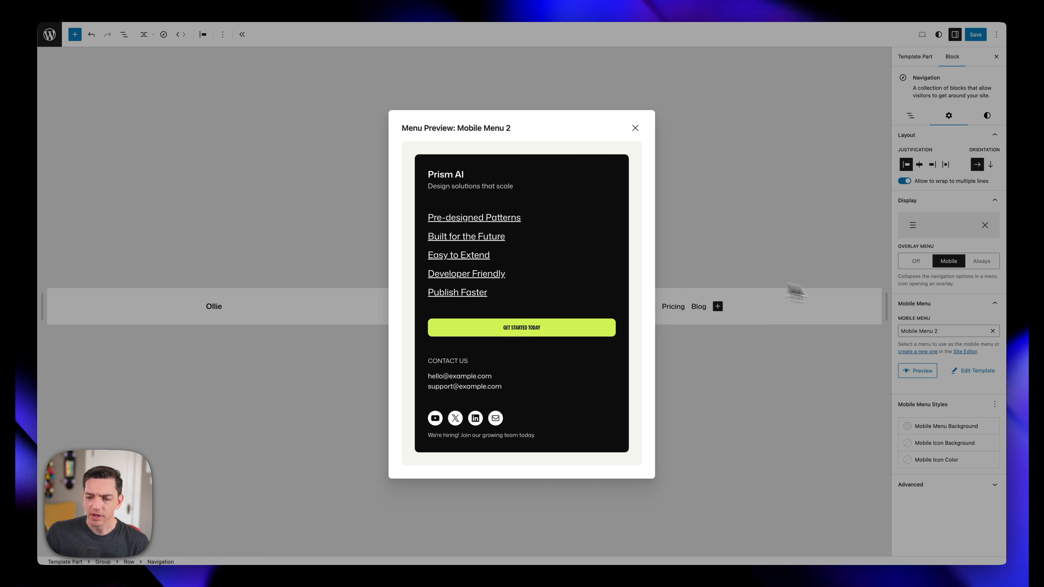
pyautogui.click(922, 389)
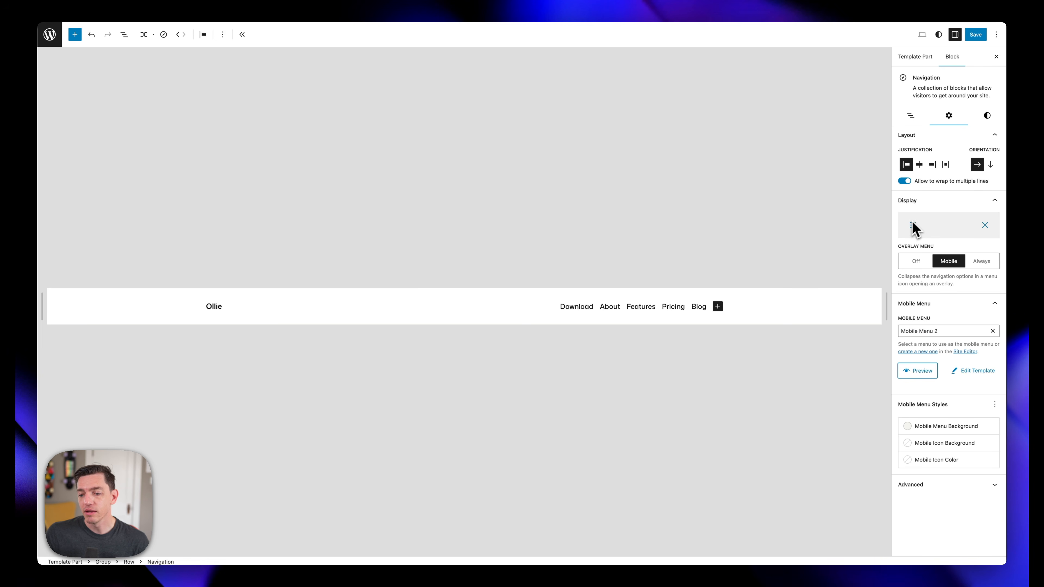
# Set the Mobile Icon Background to Brand Alt and the Mobile Icon Color to Contrast
pyautogui.click(944, 444)
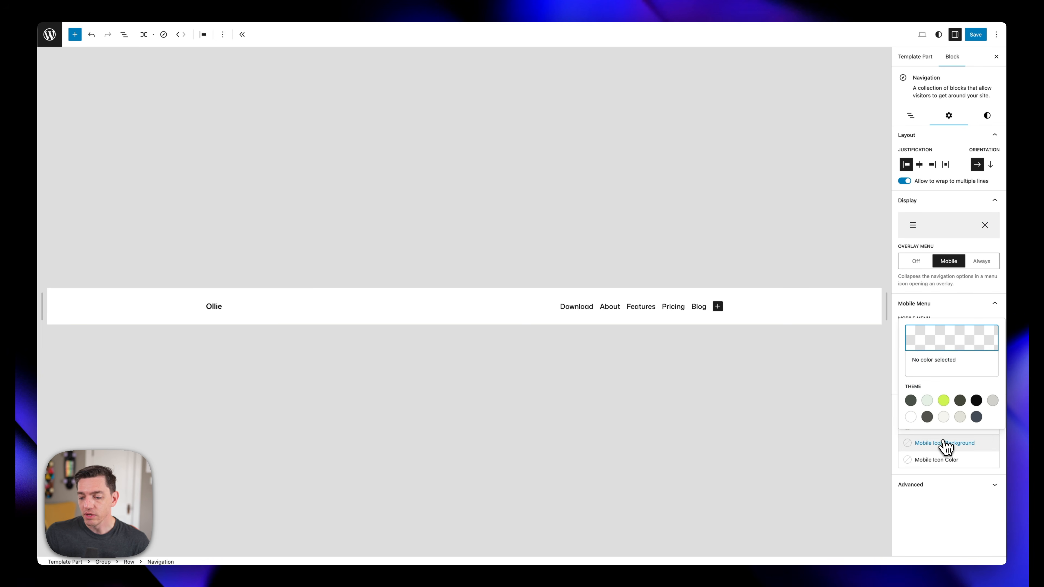
pyautogui.click(943, 402)
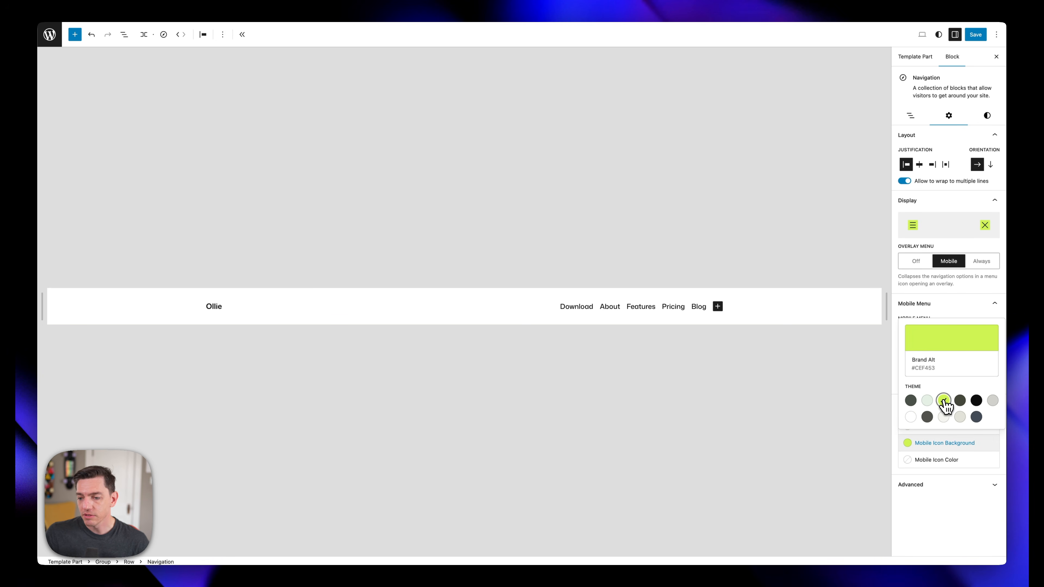
pyautogui.click(940, 459)
pyautogui.click(976, 417)
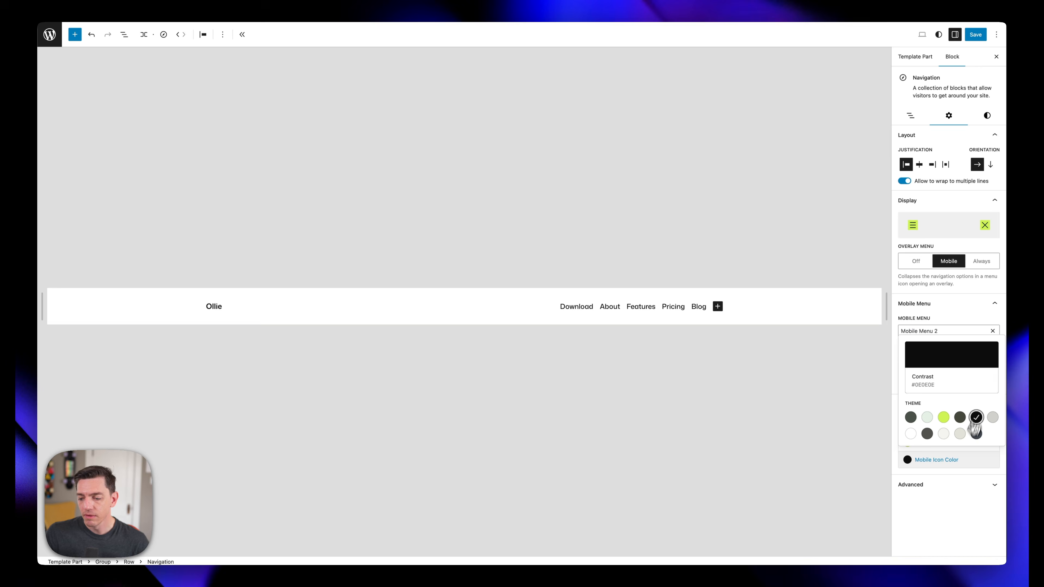
pyautogui.click(951, 507)
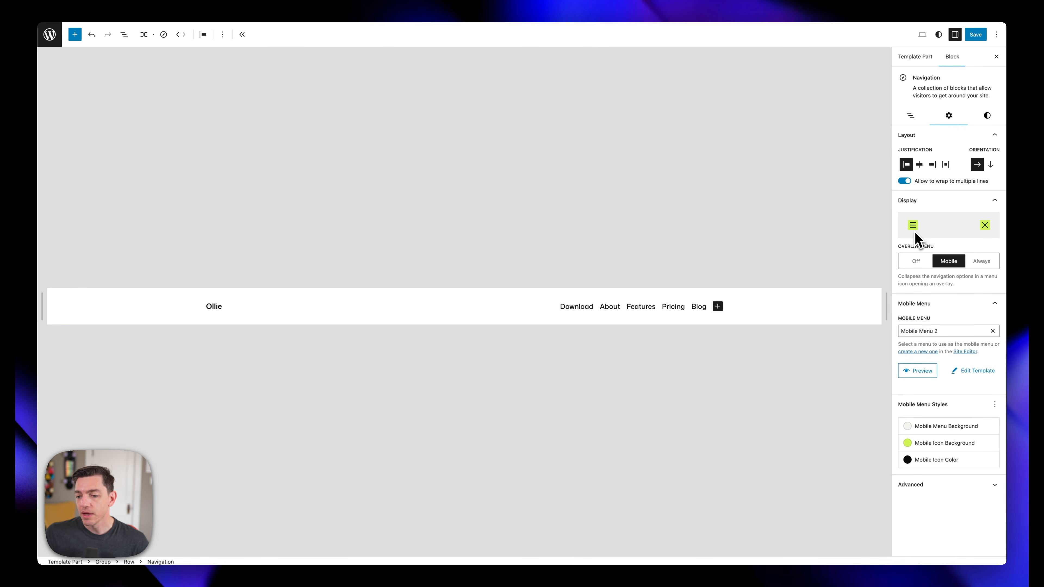
# Save the header and check the restyled menu icons and overlay on the mobile-width site
pyautogui.click(978, 36)
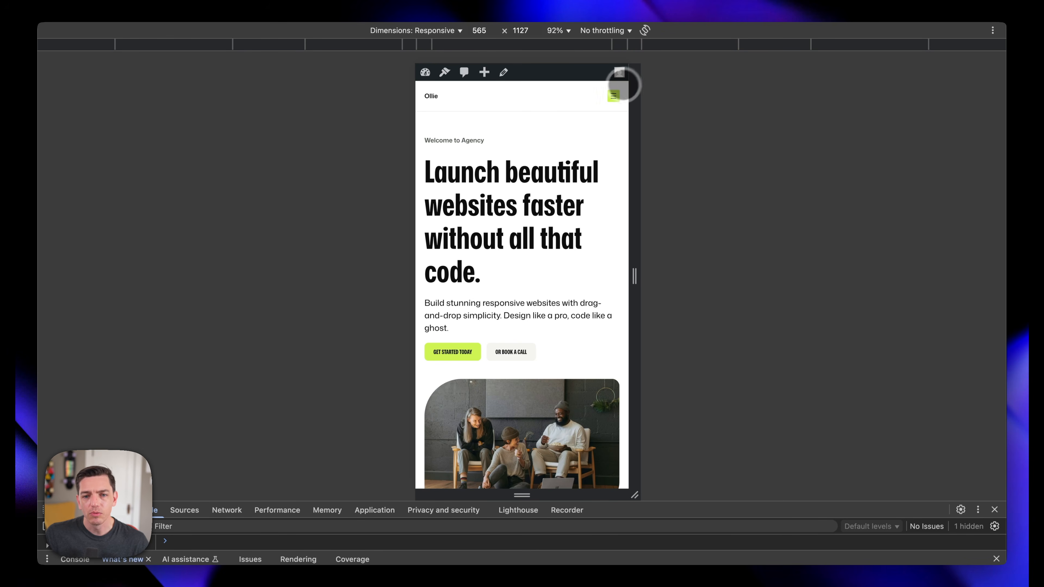
pyautogui.click(613, 97)
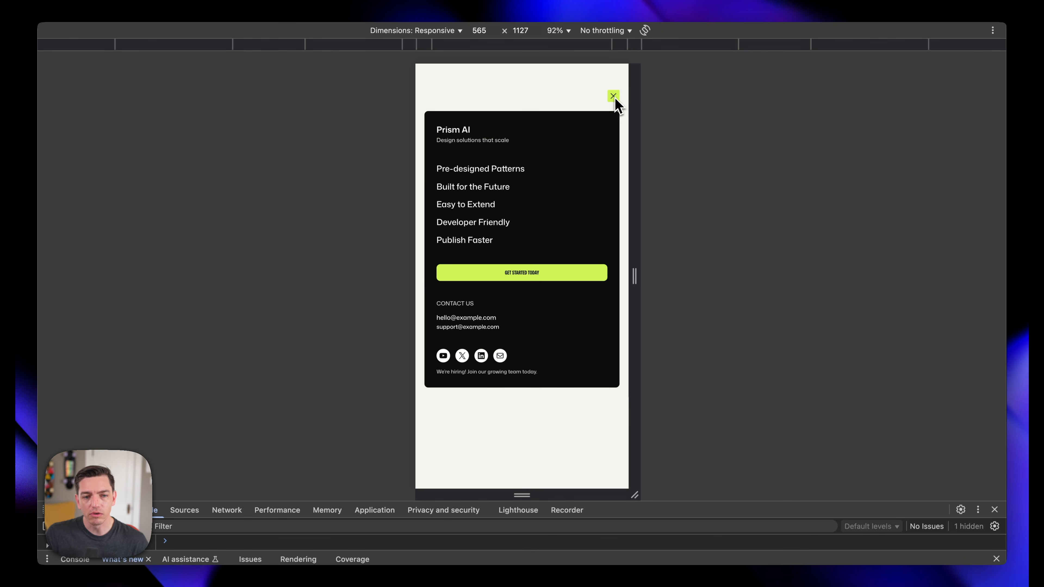
pyautogui.click(614, 95)
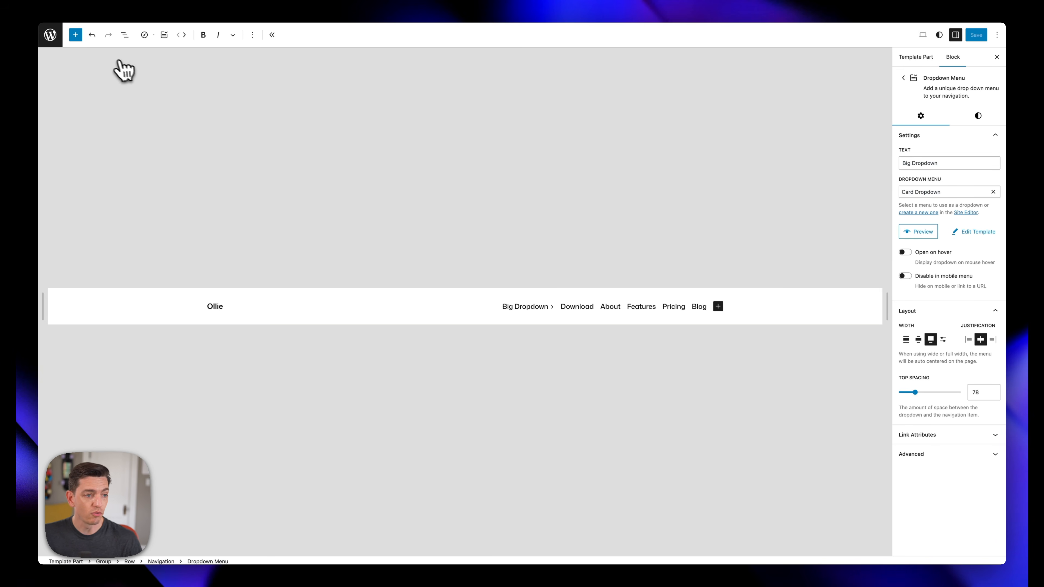
# Add a template part named New Menu Item in the Menu area of the site's patterns
pyautogui.click(50, 35)
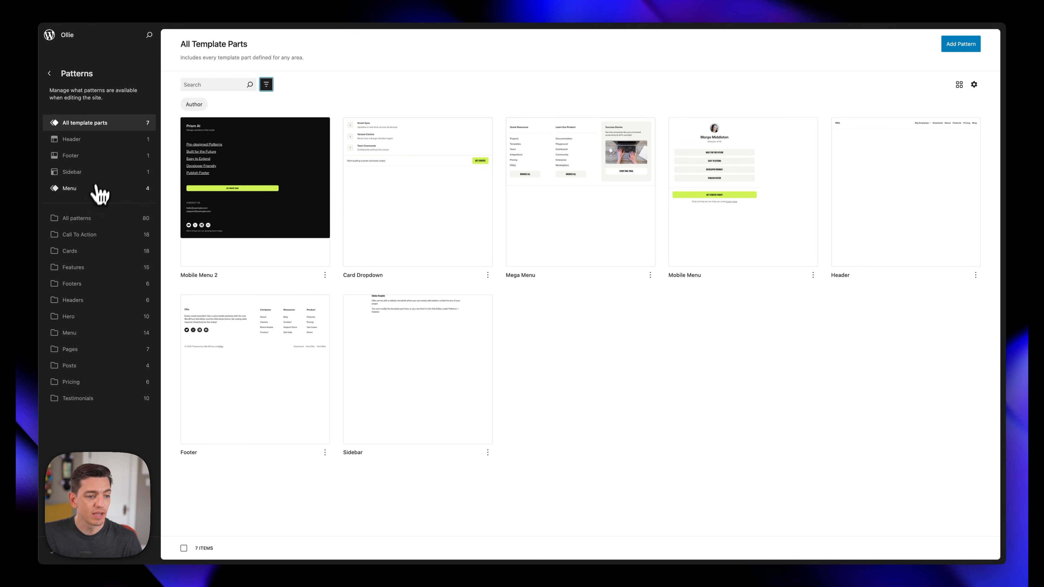
pyautogui.click(82, 191)
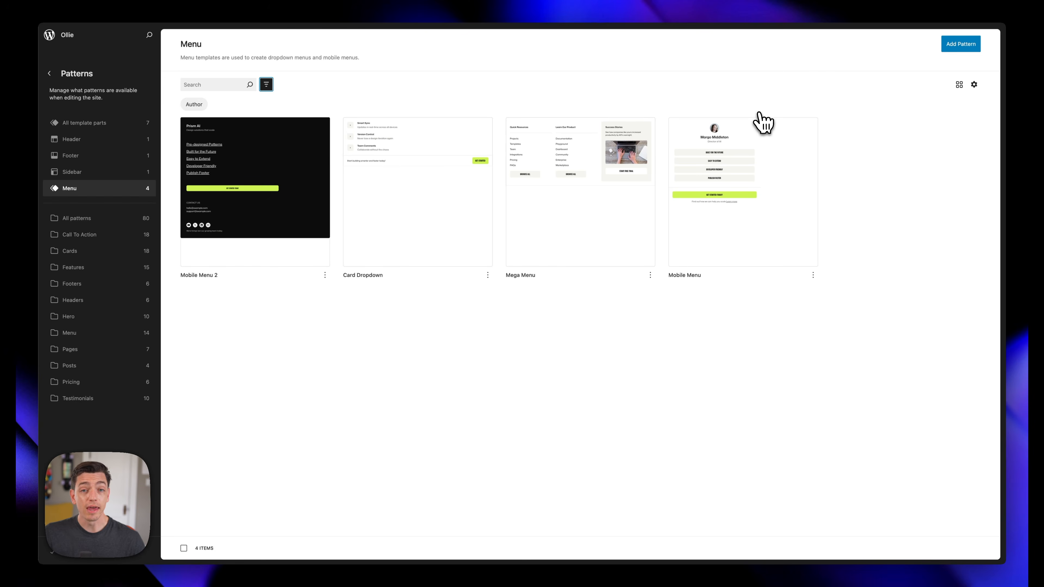
pyautogui.click(961, 48)
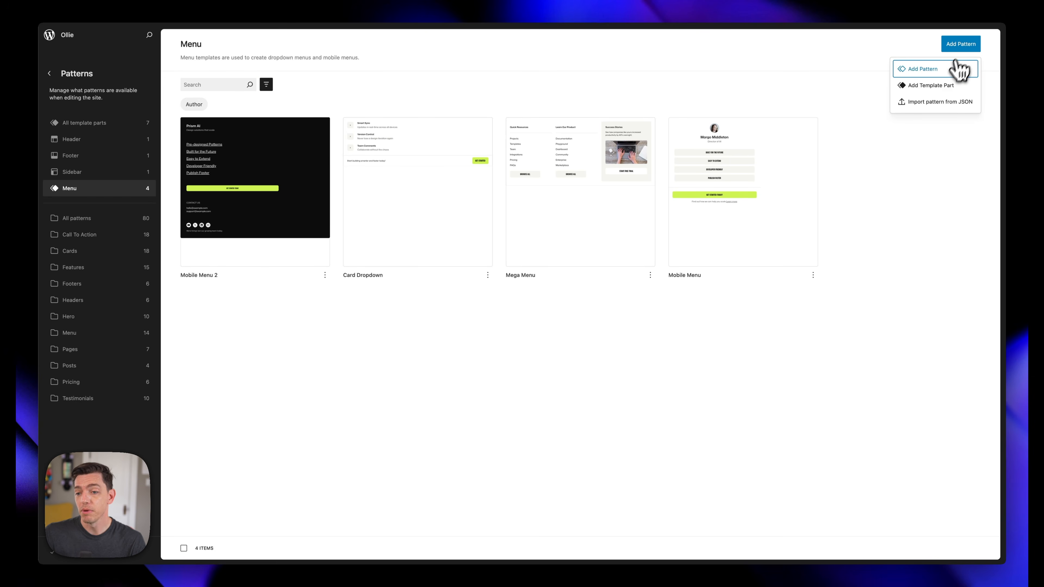
pyautogui.click(923, 87)
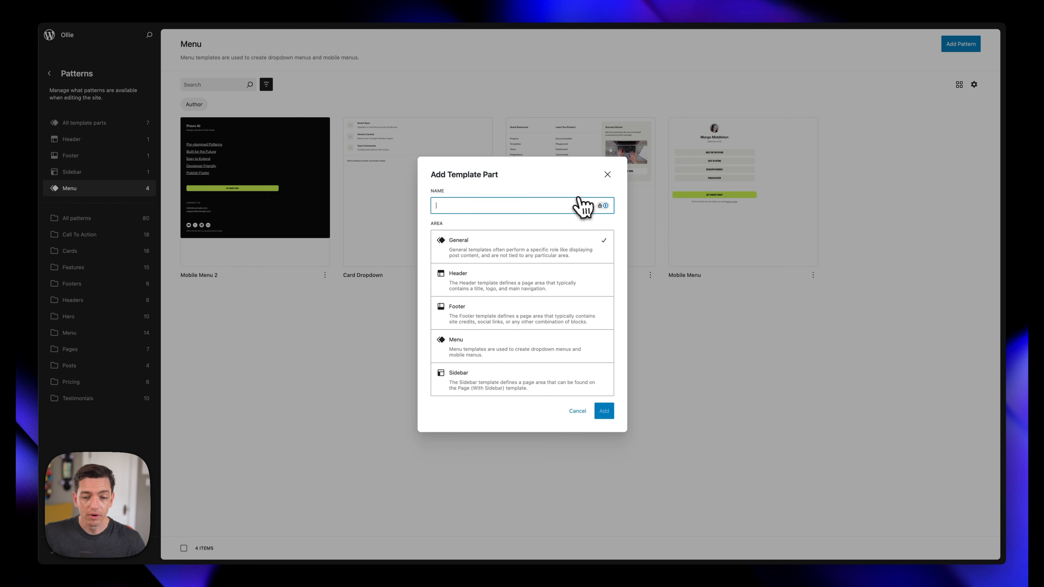
pyautogui.write('New Menu Item')
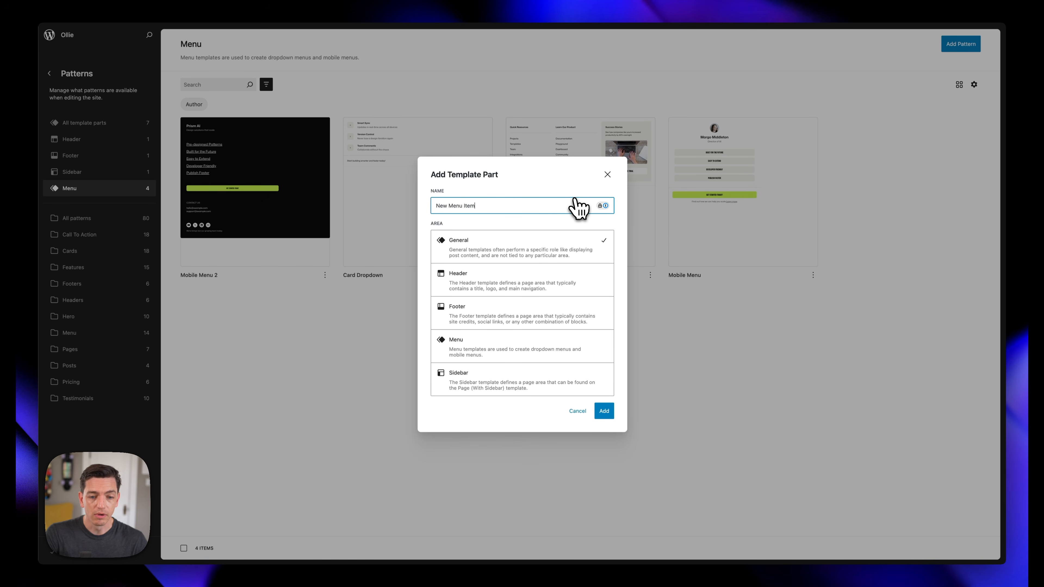
pyautogui.click(470, 346)
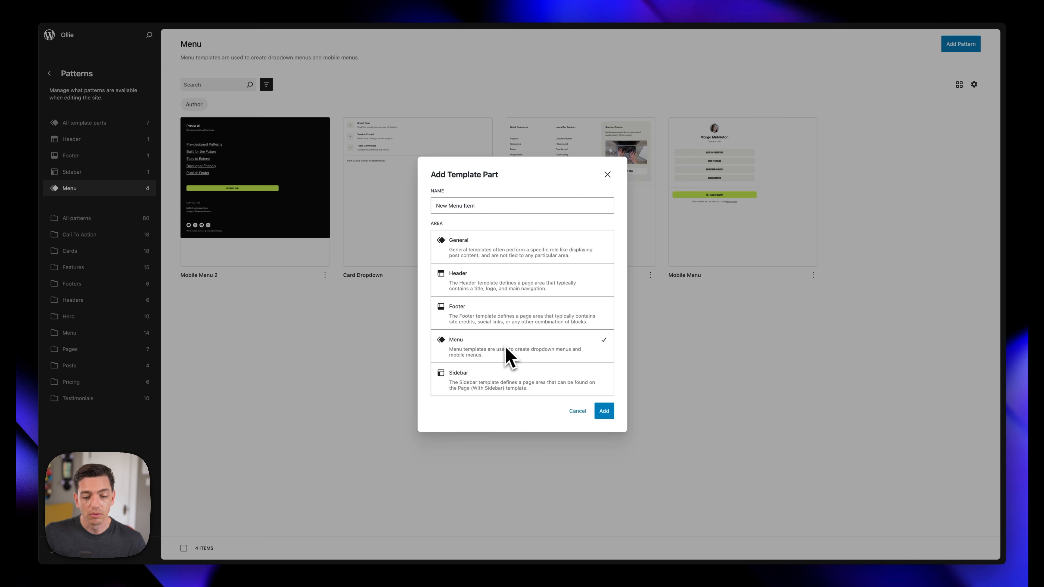
pyautogui.click(604, 411)
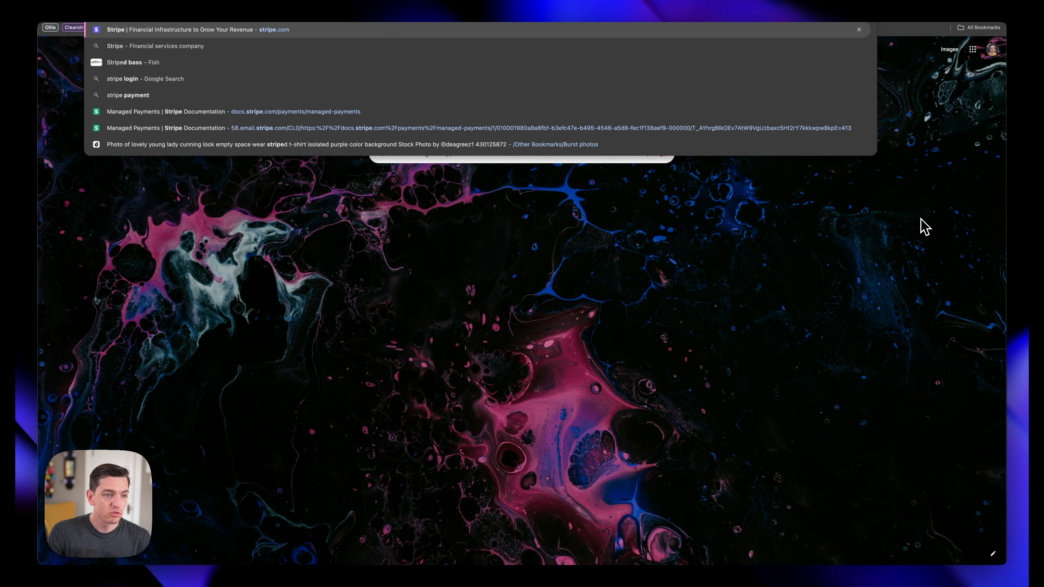
# Examine the Solutions, Developers and Products dropdown menus on the Stripe website, and return to the Header template part
pyautogui.press('Return')
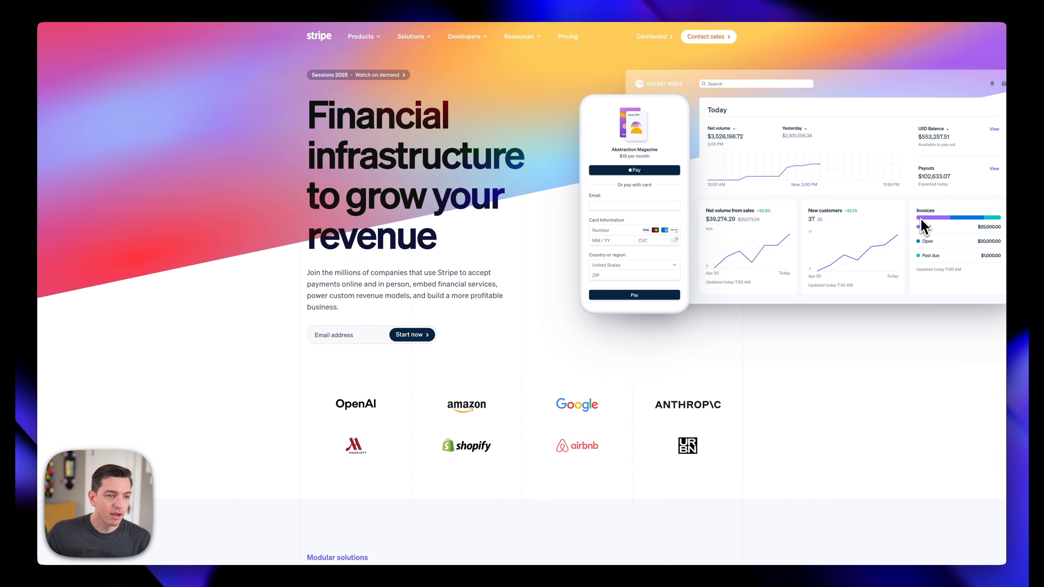
pyautogui.moveTo(431, 37)
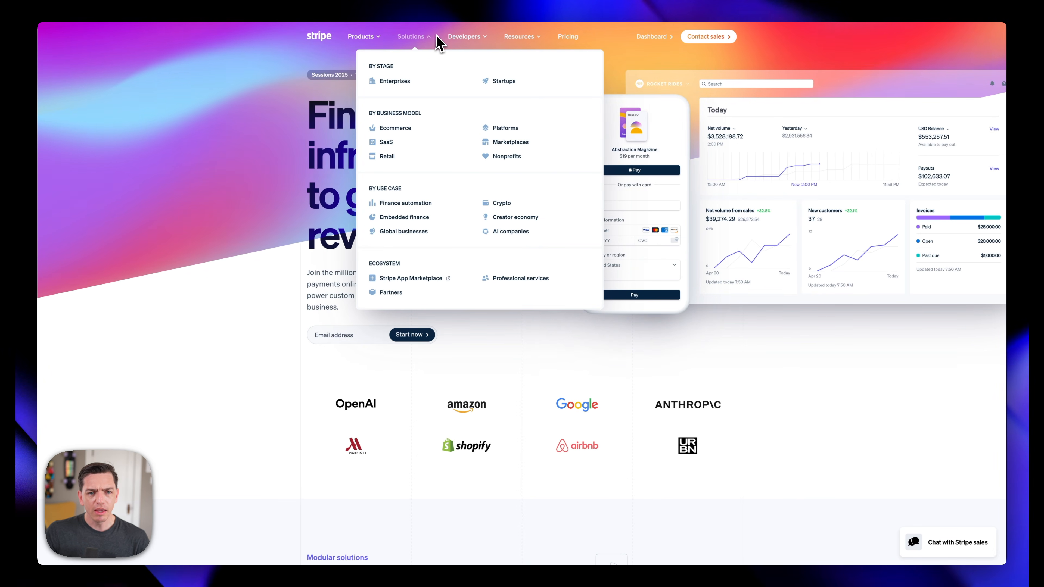
pyautogui.moveTo(476, 41)
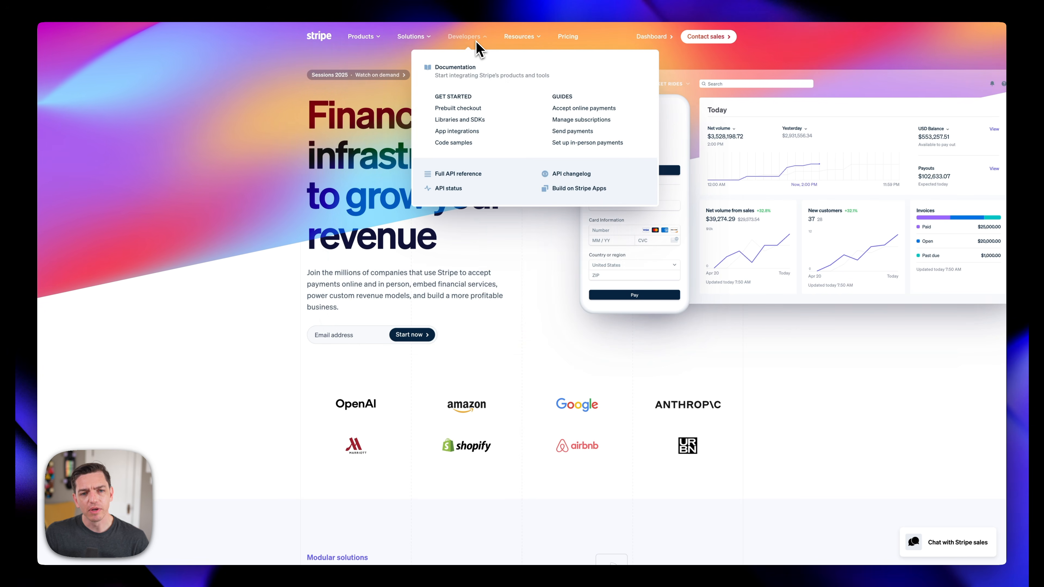
pyautogui.moveTo(364, 38)
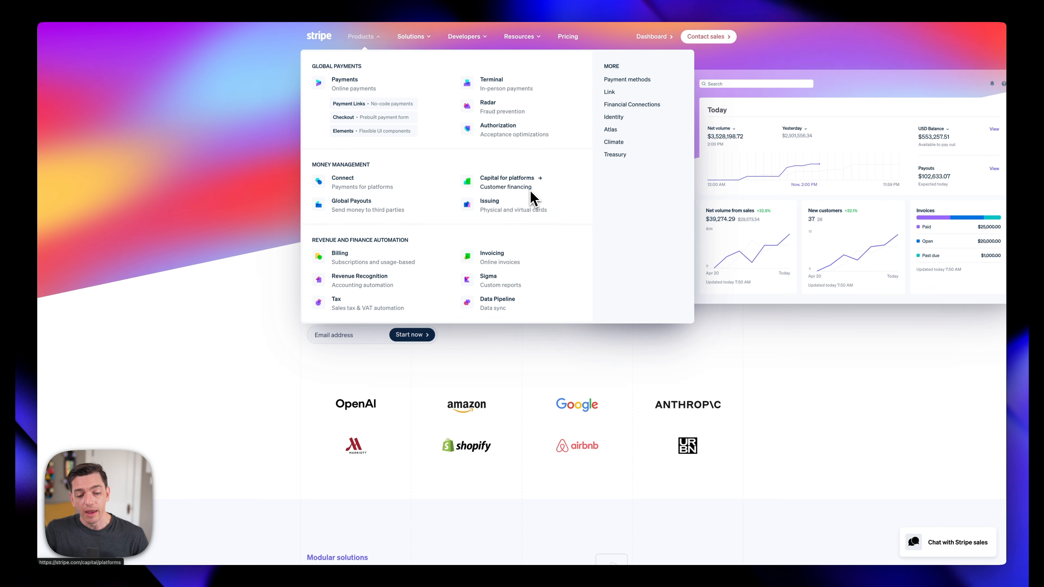
pyautogui.click(198, 2)
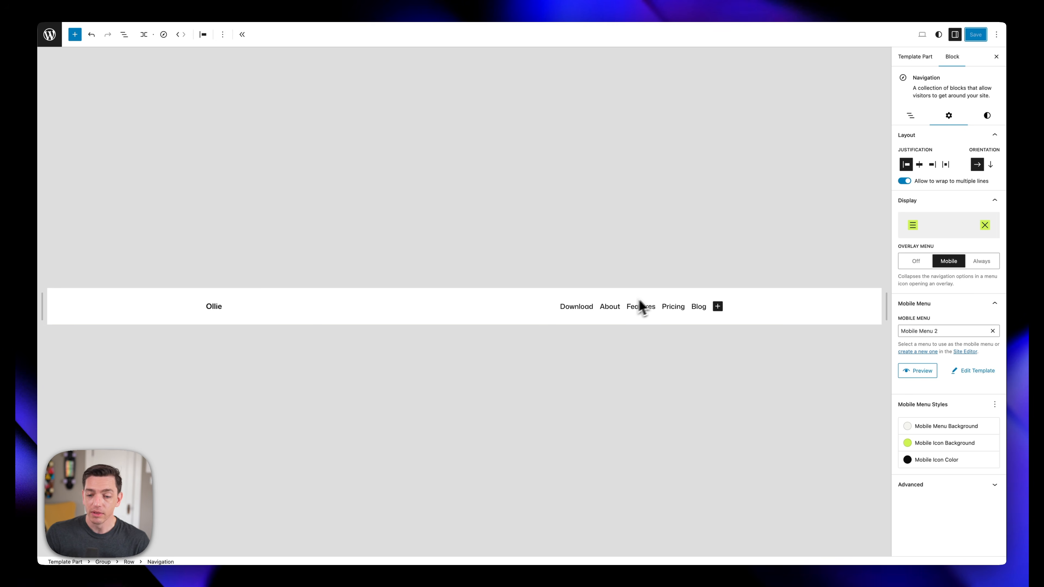
# Add a Dropdown Menu block to the header navigation and label it Big Dropdown
pyautogui.click(718, 307)
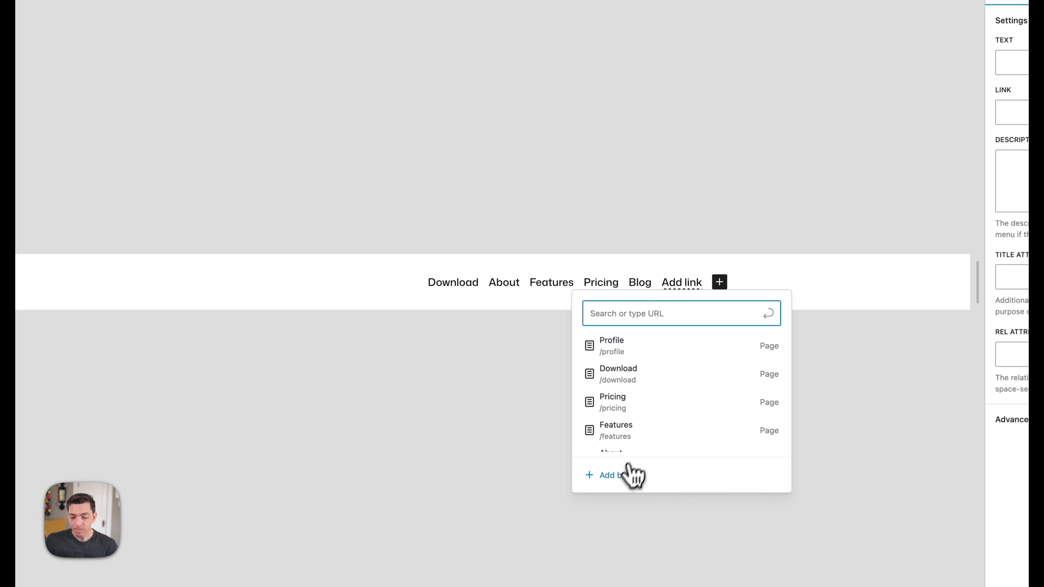
pyautogui.click(621, 475)
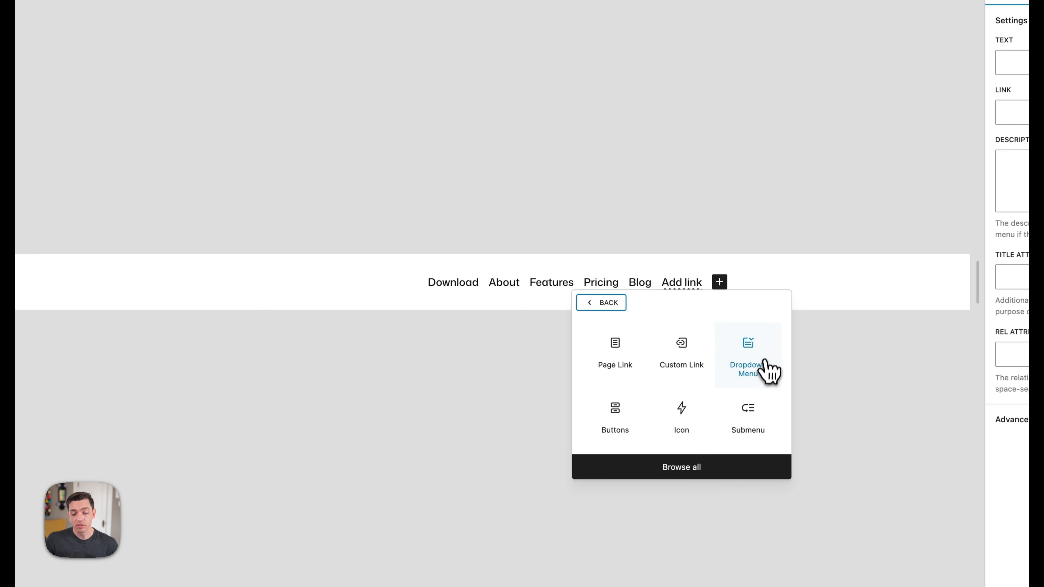
pyautogui.click(754, 352)
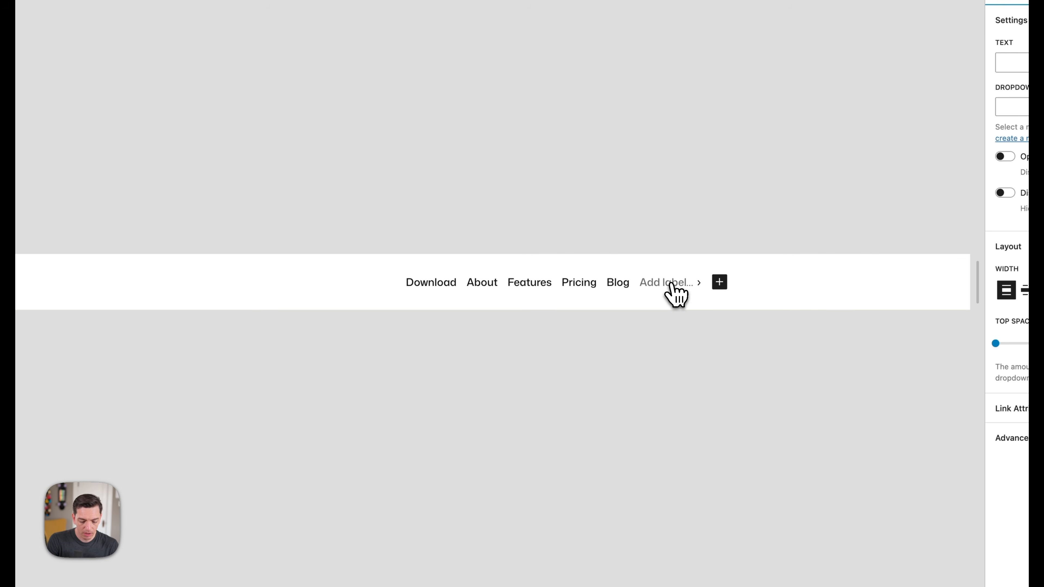
pyautogui.write('Big Dropdown')
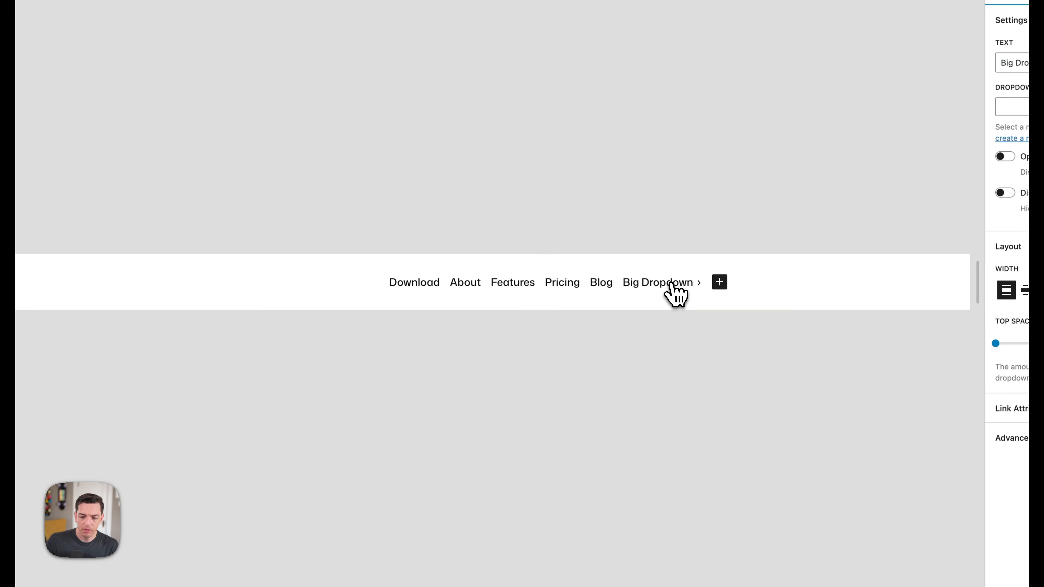
# Move the Big Dropdown item to the start of the navigation, ahead of Download
pyautogui.click(252, 41)
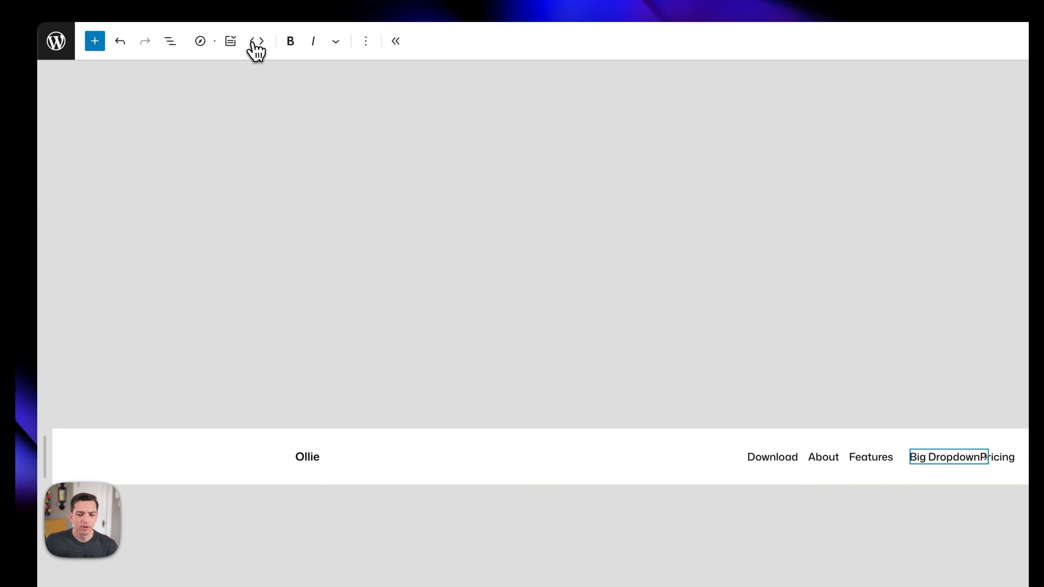
pyautogui.click(252, 41)
pyautogui.click(252, 41)
pyautogui.click(252, 41)
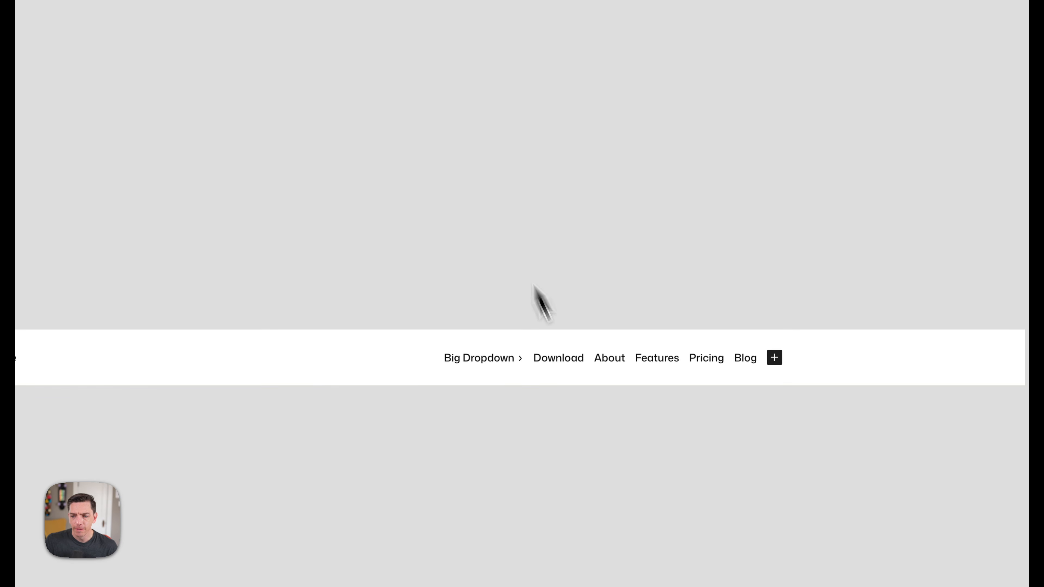
# Assign the Card Dropdown template part to the Big Dropdown item and preview it
pyautogui.click(488, 359)
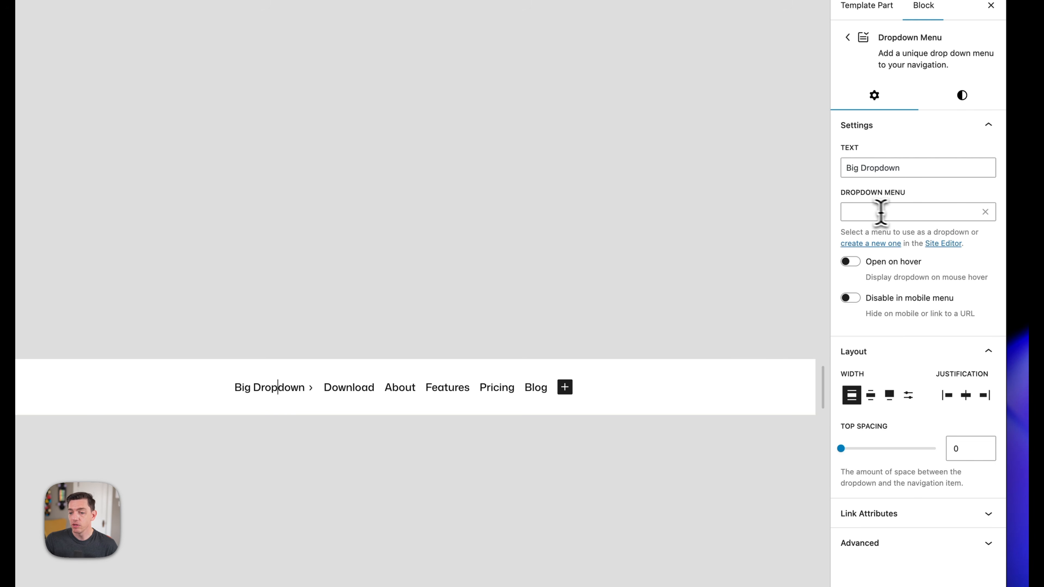
pyautogui.click(915, 211)
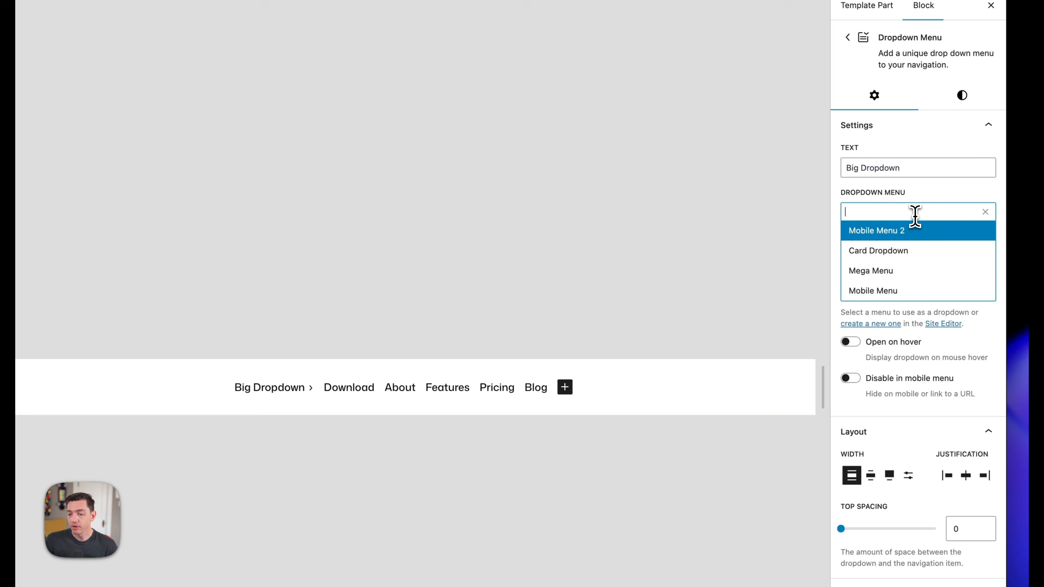
pyautogui.click(884, 257)
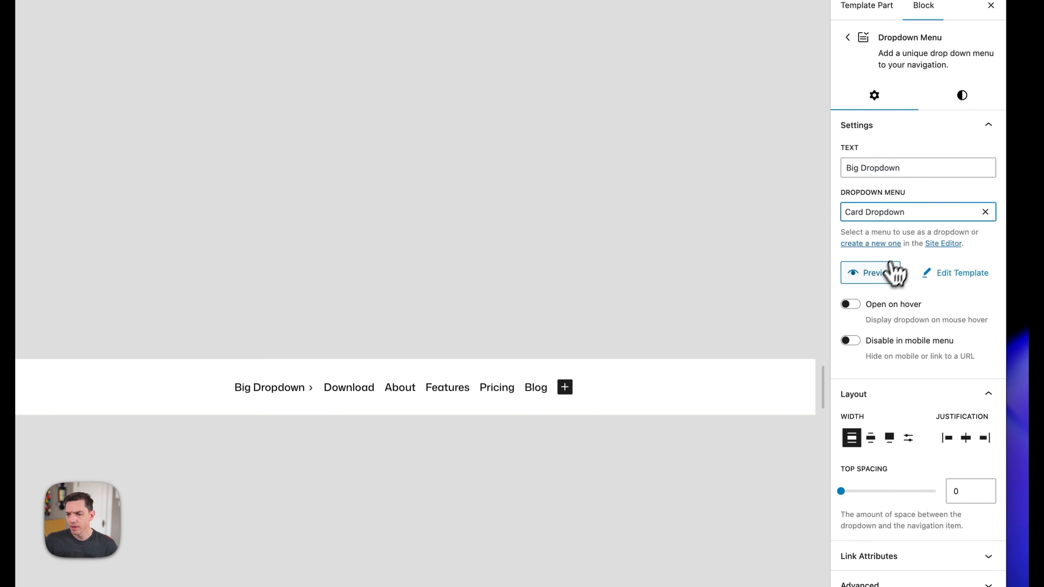
pyautogui.click(880, 274)
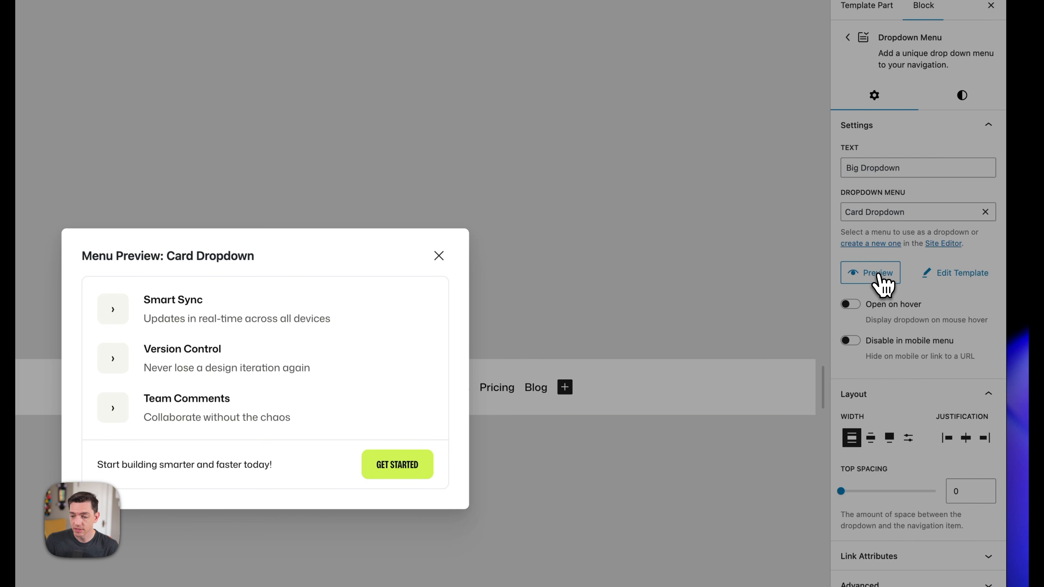
pyautogui.click(438, 256)
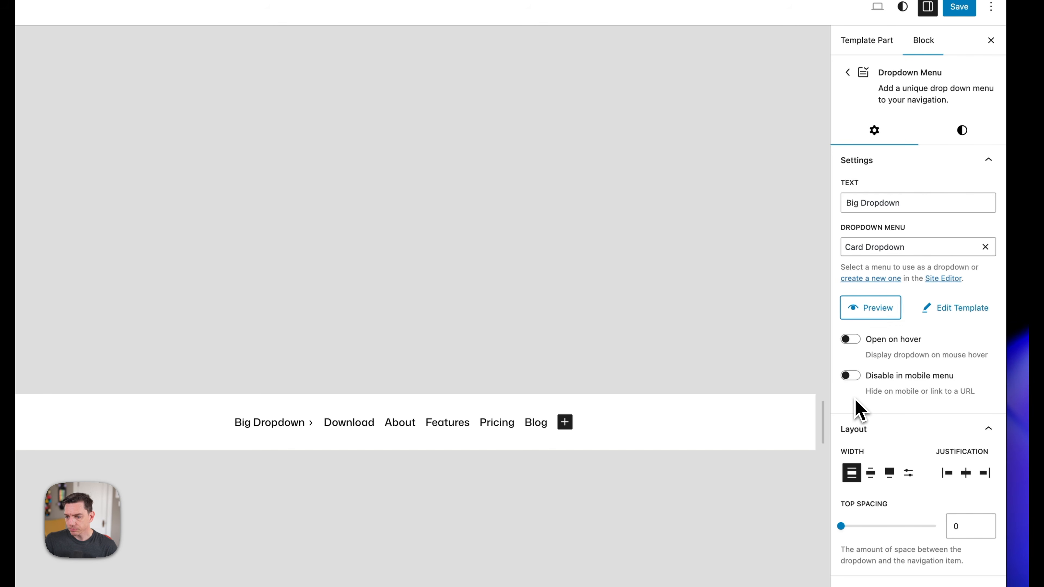
# Save the navigation changes and open Big Dropdown on the live site at desktop width
pyautogui.click(959, 7)
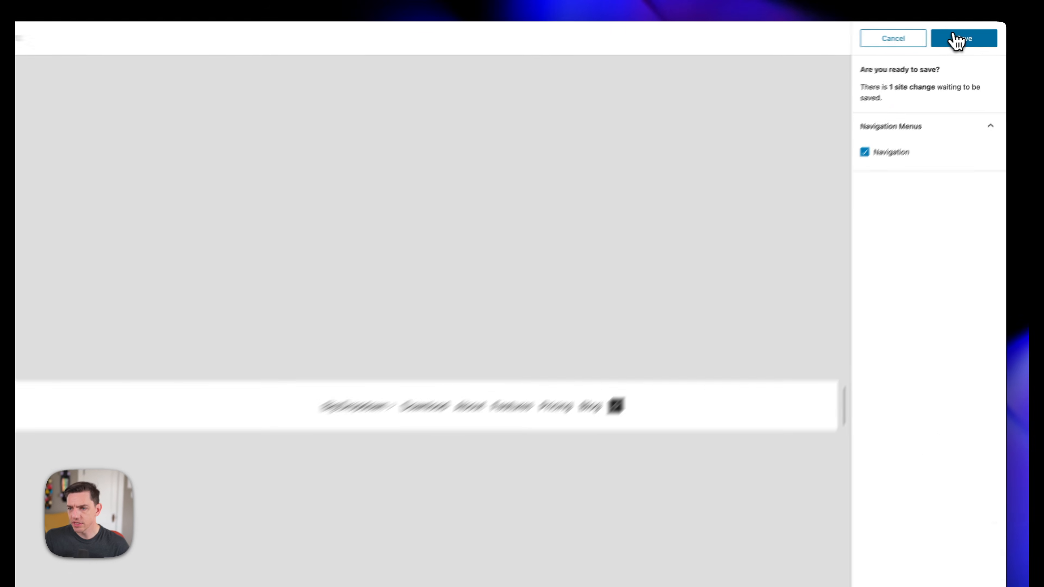
pyautogui.click(956, 40)
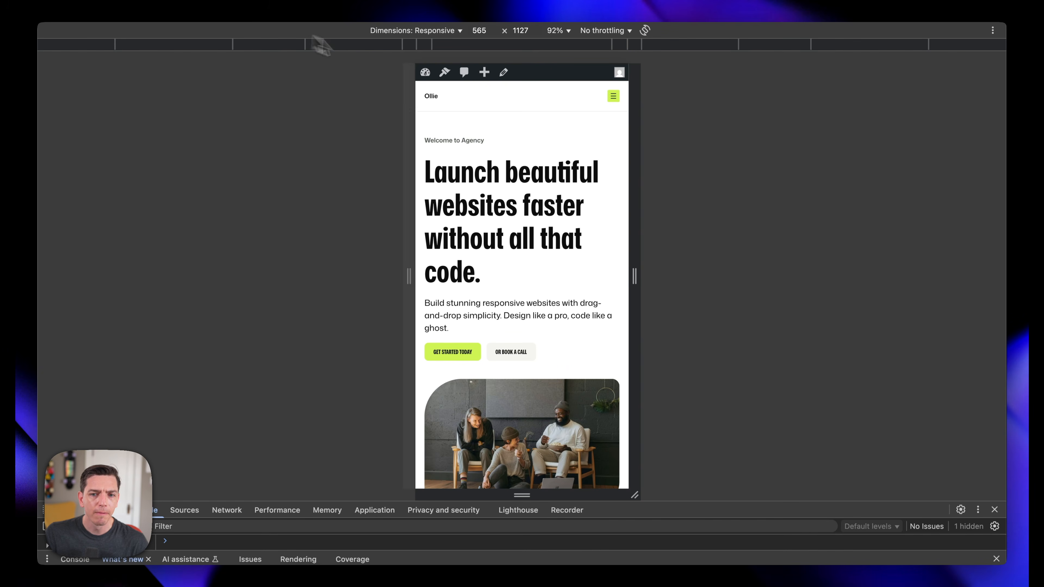
pyautogui.press('super+alt+i')
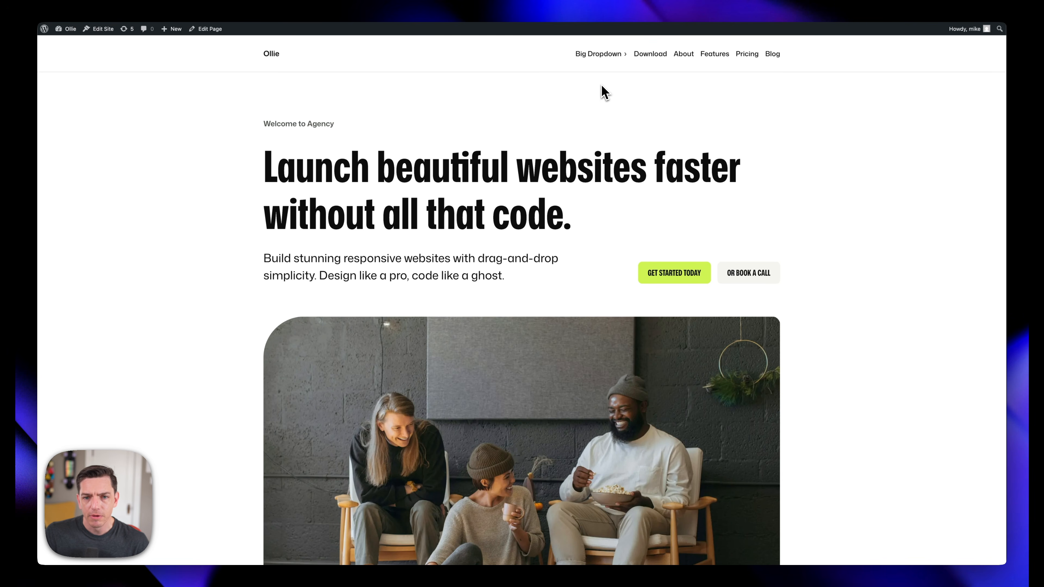
pyautogui.click(606, 55)
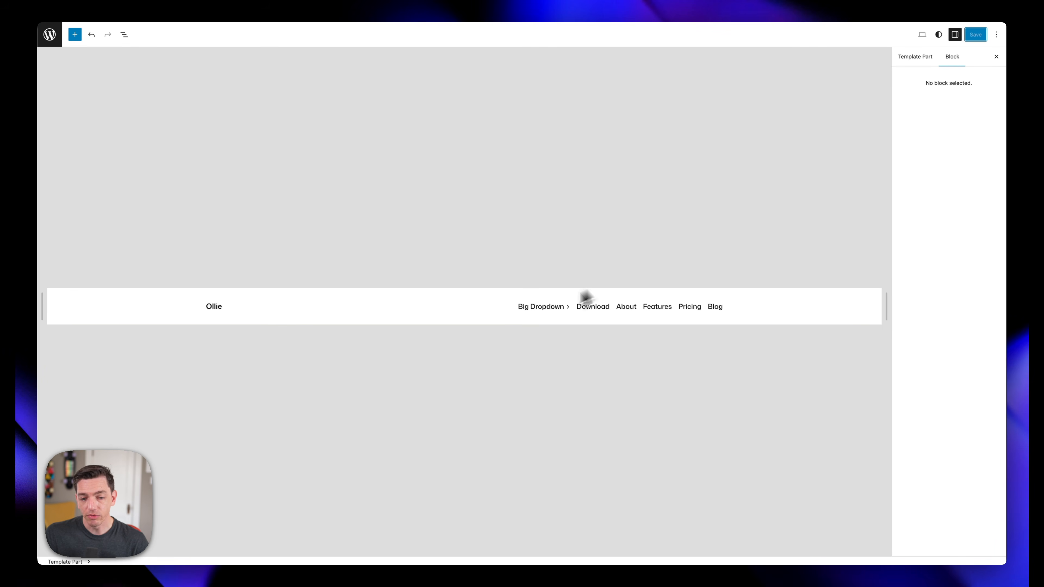
# Set the Big Dropdown menu's layout to wide width and save the header
pyautogui.click(535, 307)
pyautogui.click(550, 307)
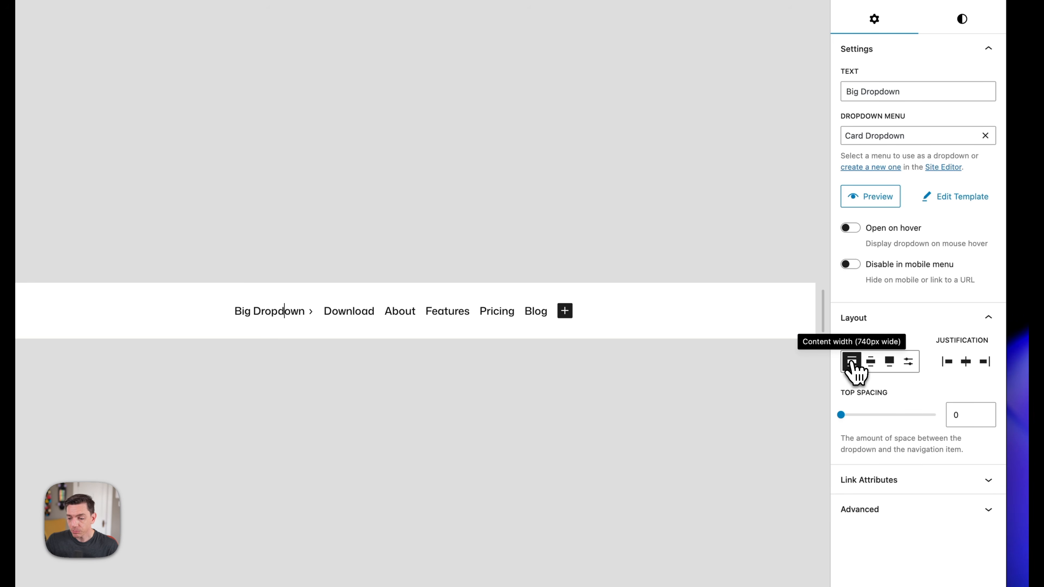
pyautogui.click(871, 361)
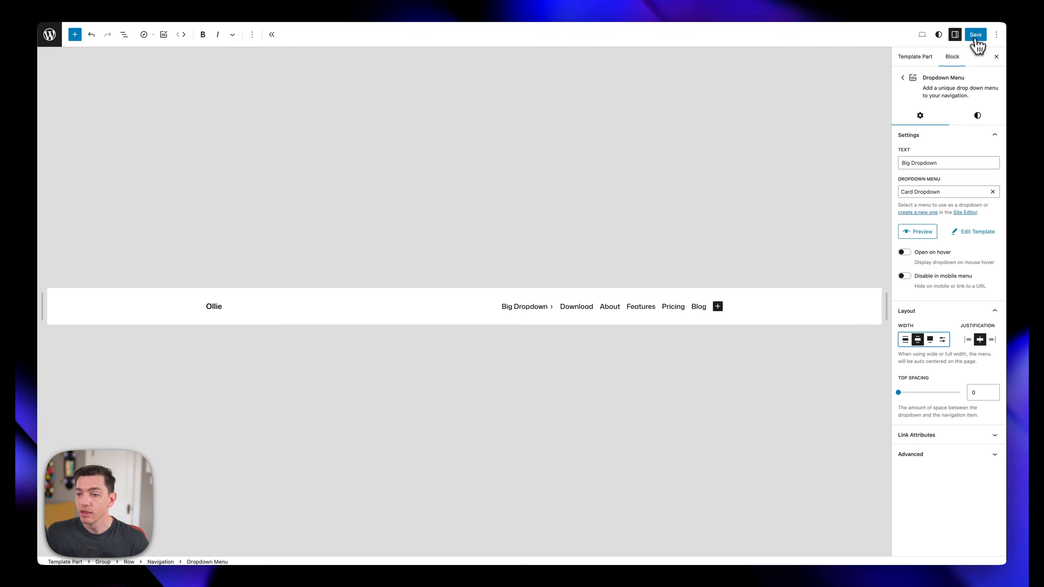
pyautogui.click(977, 40)
pyautogui.click(978, 39)
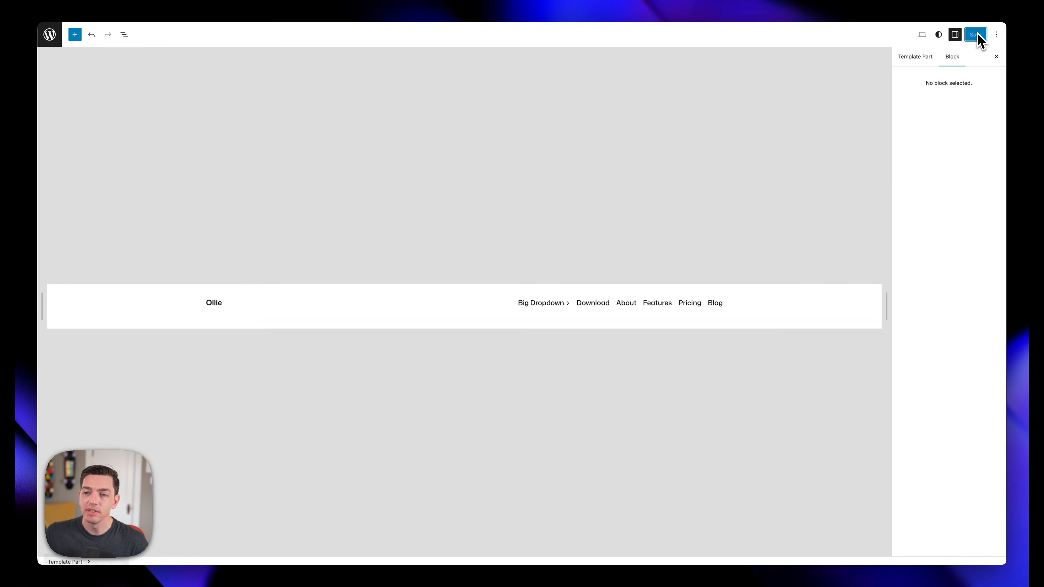
# Check the wide Big Dropdown menu on the live site and close it
pyautogui.click(235, 4)
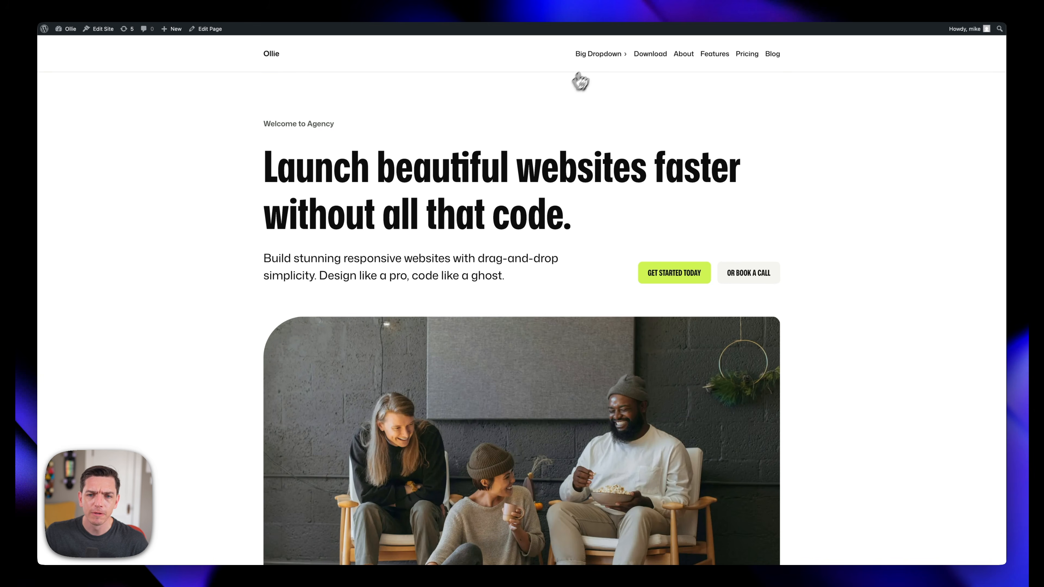
pyautogui.click(599, 58)
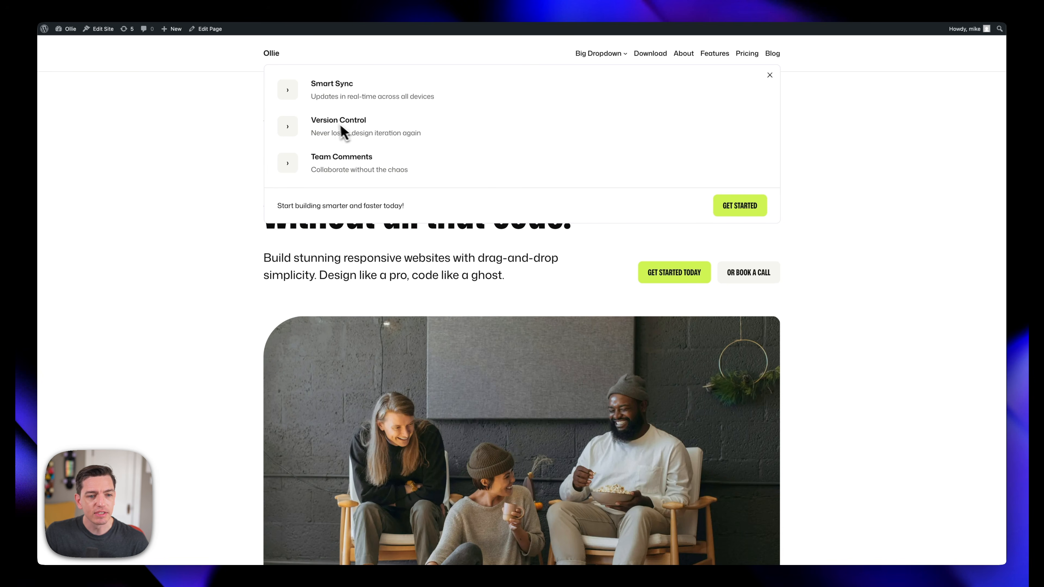
pyautogui.scroll(1, 461, 82)
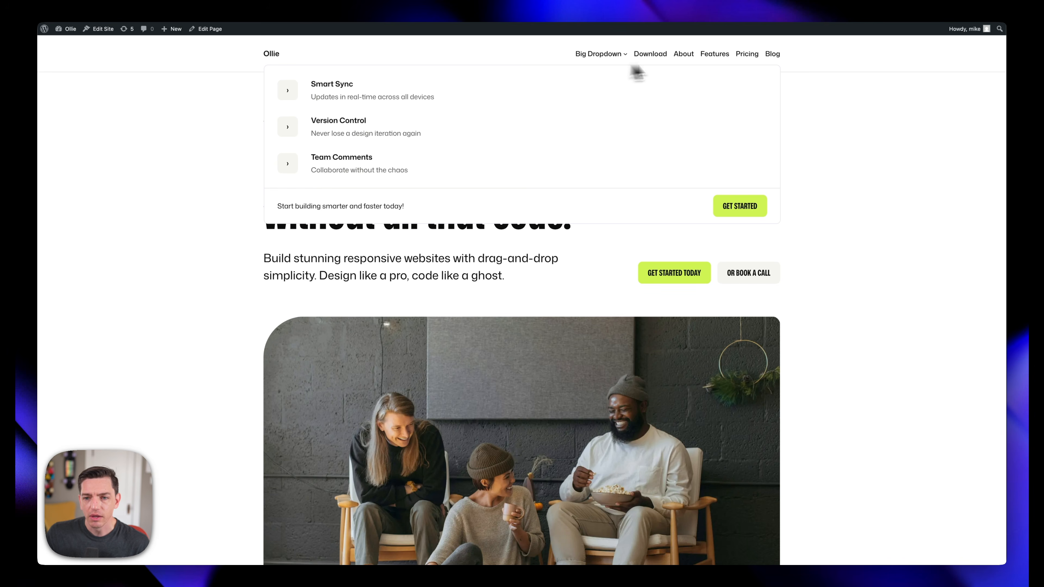
pyautogui.click(769, 75)
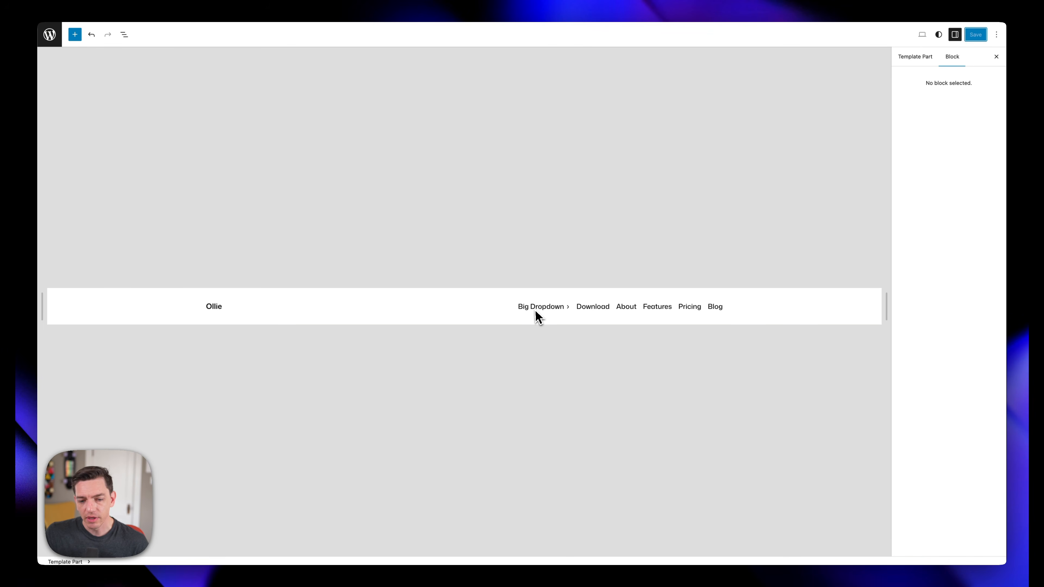
# Open the Big Dropdown item's Card Dropdown template part for editing and narrow its preview canvas
pyautogui.click(535, 310)
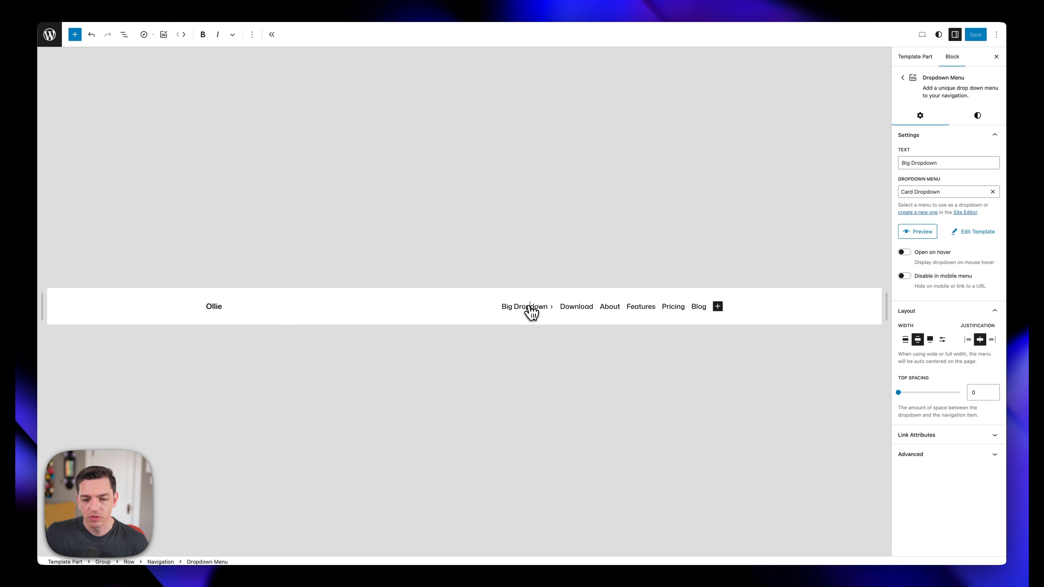
pyautogui.click(970, 235)
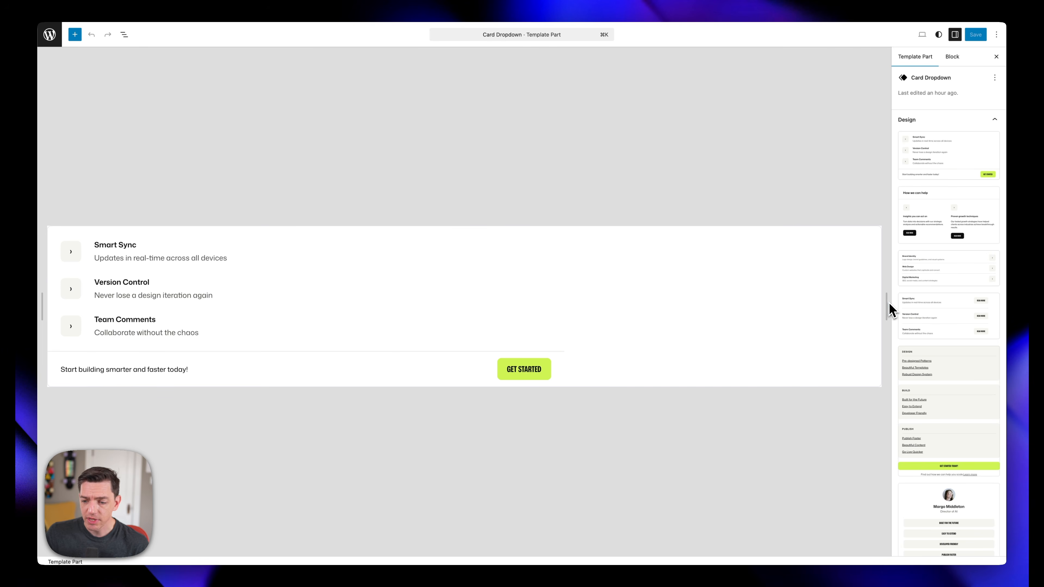
pyautogui.moveTo(886, 306); pyautogui.dragTo(715, 314)
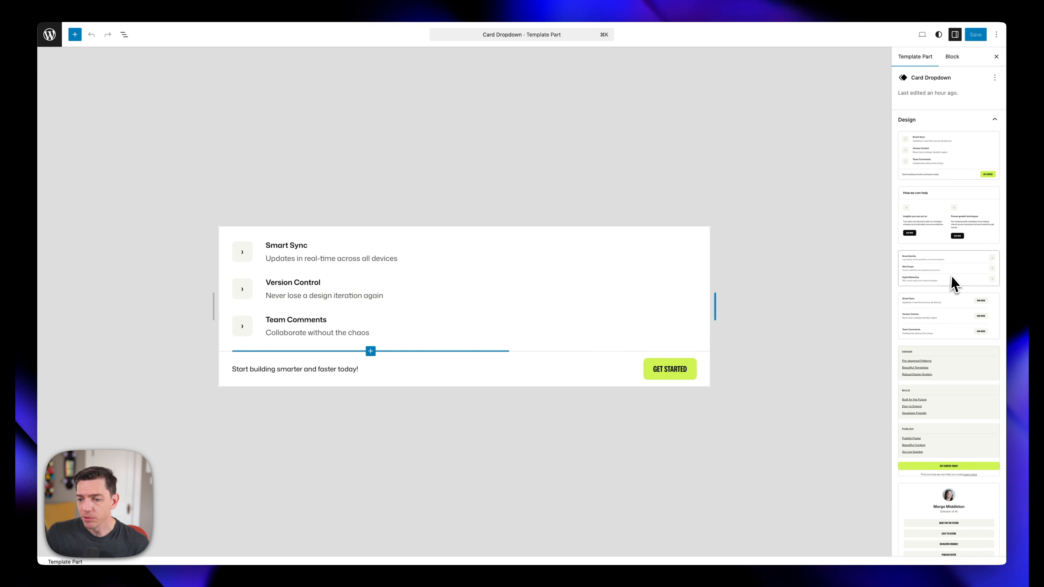
# Try the Menu Panel 1 design and the panel with two white feature cards for the Card Dropdown template part
pyautogui.scroll(-5, 930, 166)
pyautogui.scroll(-15, 927, 162)
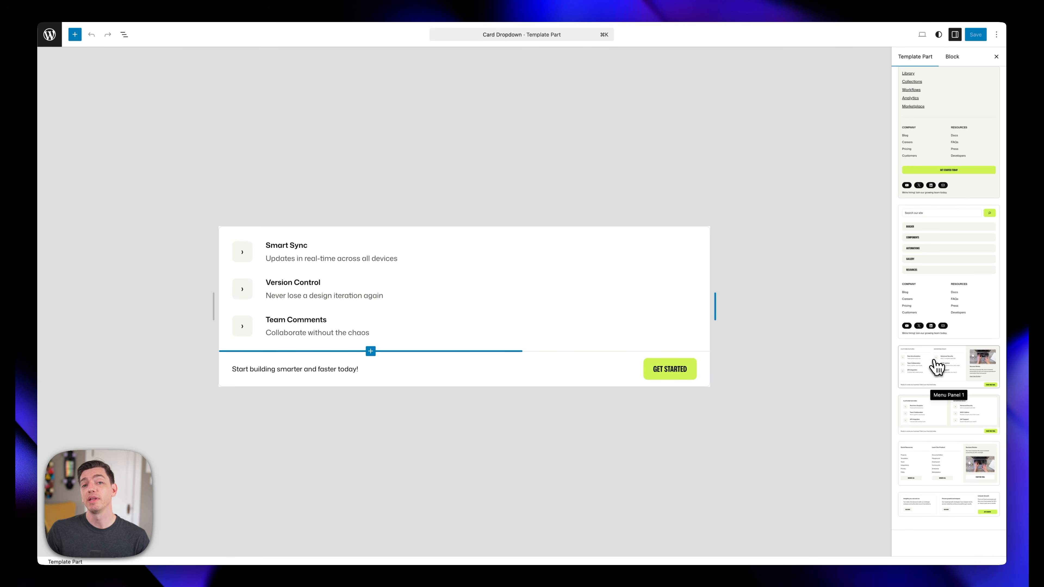
pyautogui.click(937, 367)
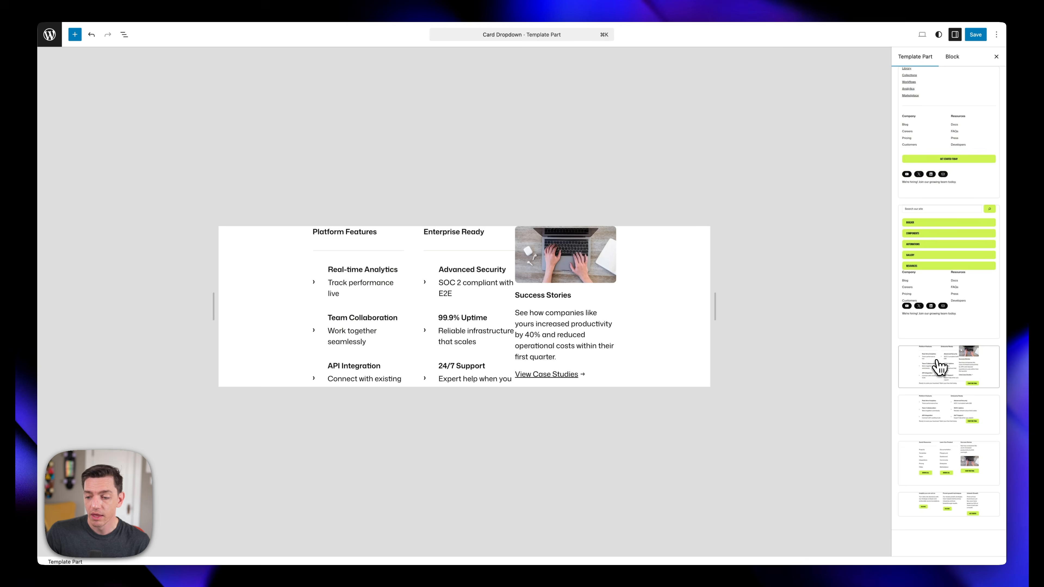
pyautogui.moveTo(715, 309); pyautogui.dragTo(743, 313)
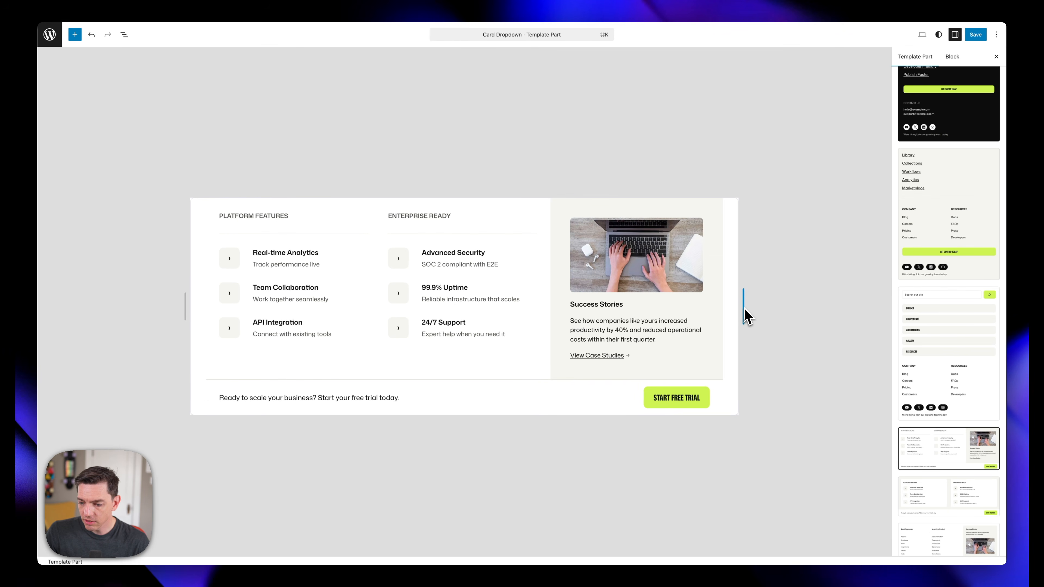
pyautogui.scroll(-2, 924, 452)
pyautogui.click(925, 423)
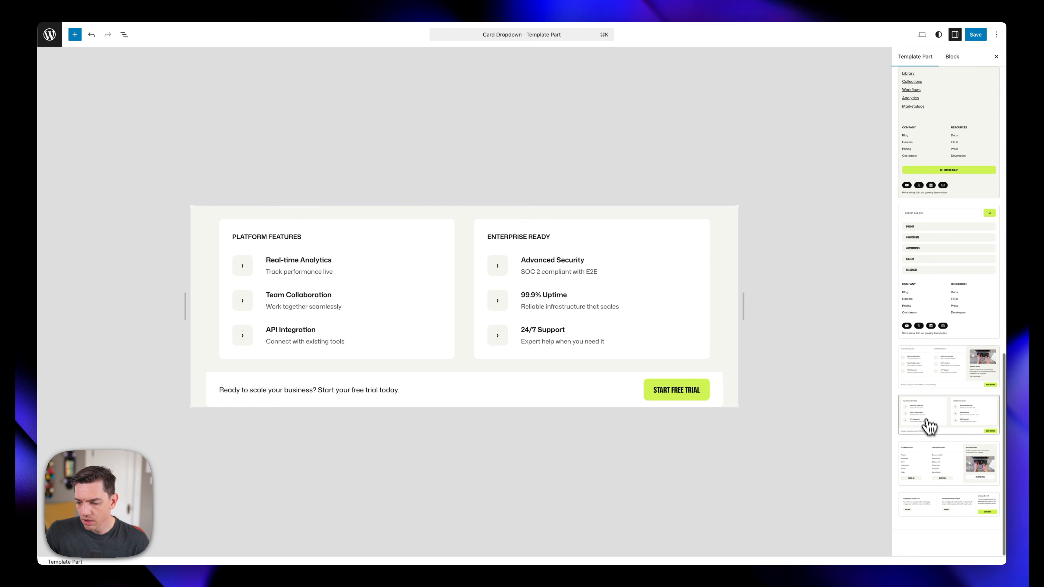
# Apply the panel design with Quick Resources, Learn Our Product and Success Stories columns to Card Dropdown and save it
pyautogui.click(924, 456)
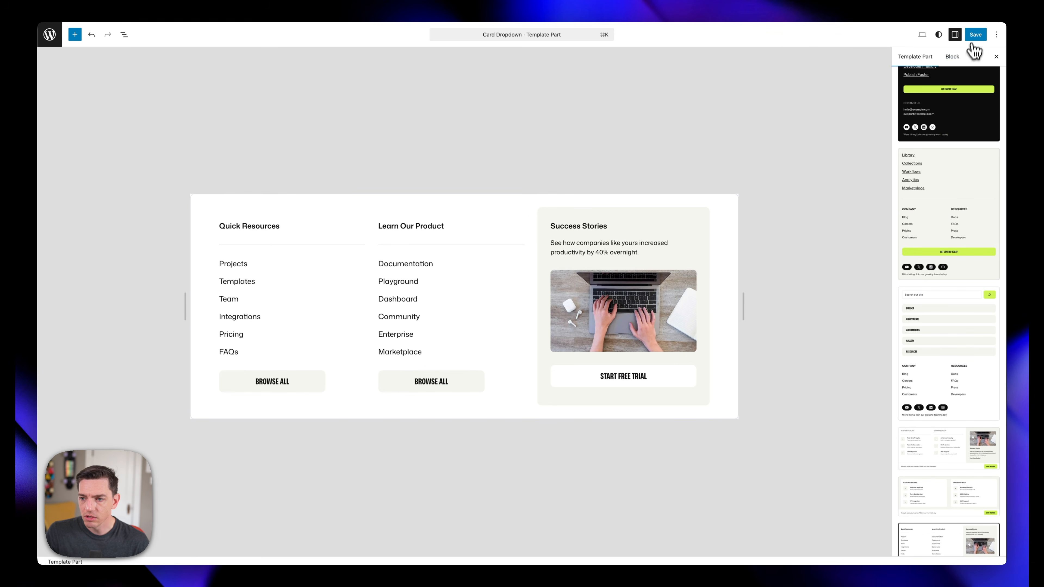
pyautogui.click(975, 35)
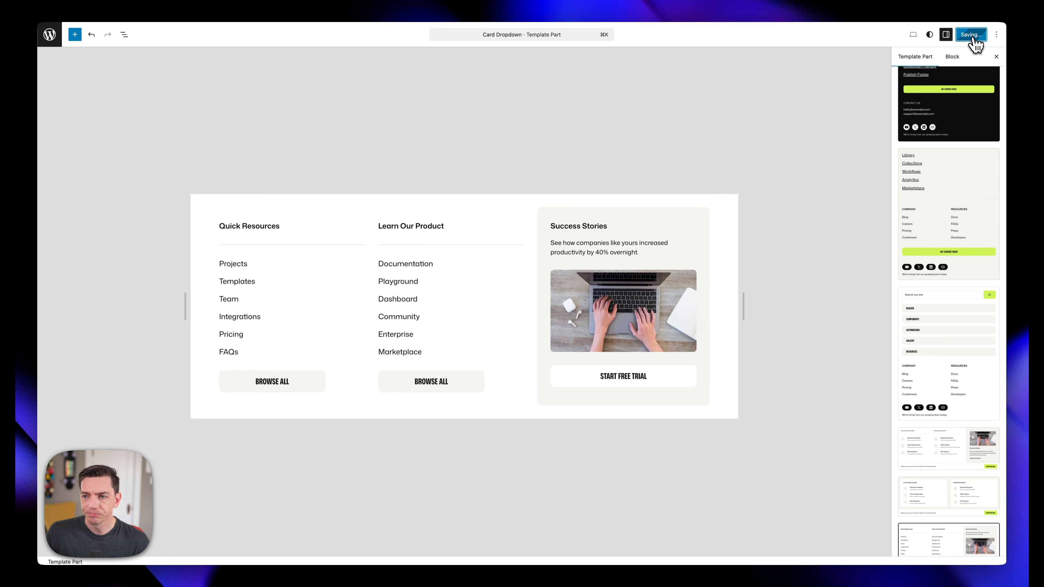
# Check the redesigned Big Dropdown panel on the live site and close it
pyautogui.click(659, 8)
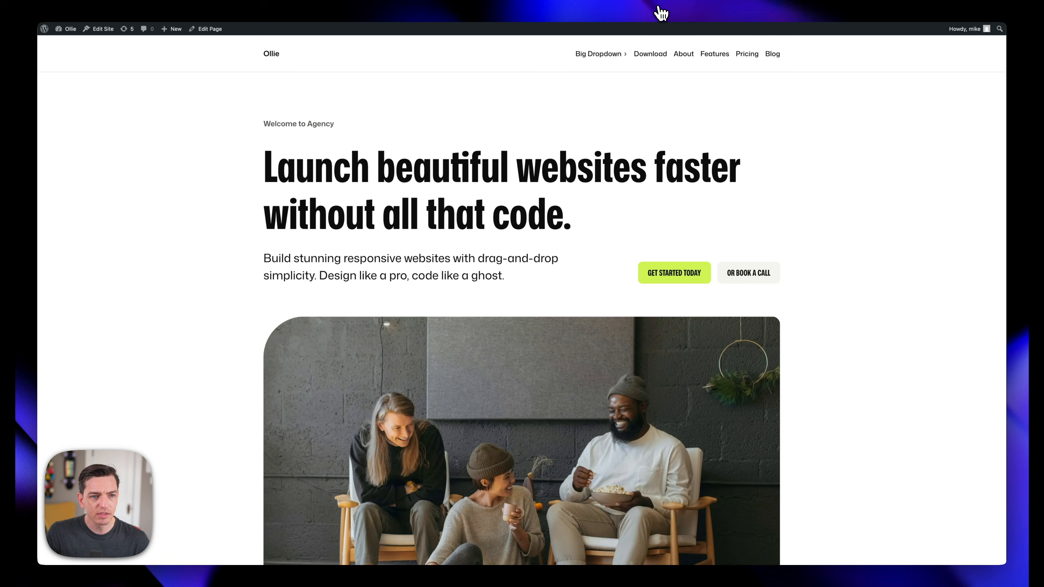
pyautogui.click(611, 55)
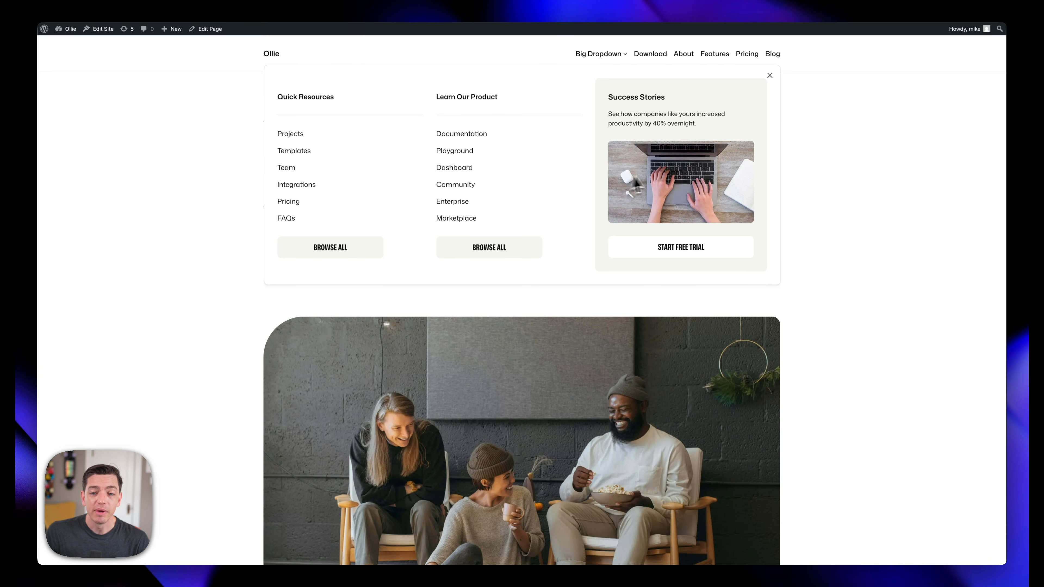
pyautogui.click(769, 77)
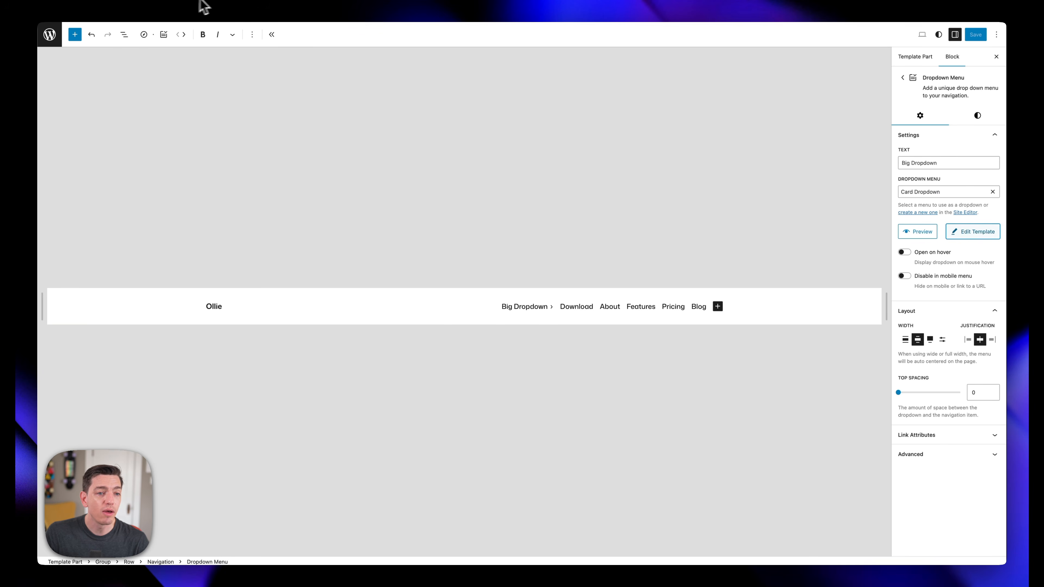
# Set the Big Dropdown menu's width to full, save the change, and check the opened panel on the live site
pyautogui.click(929, 339)
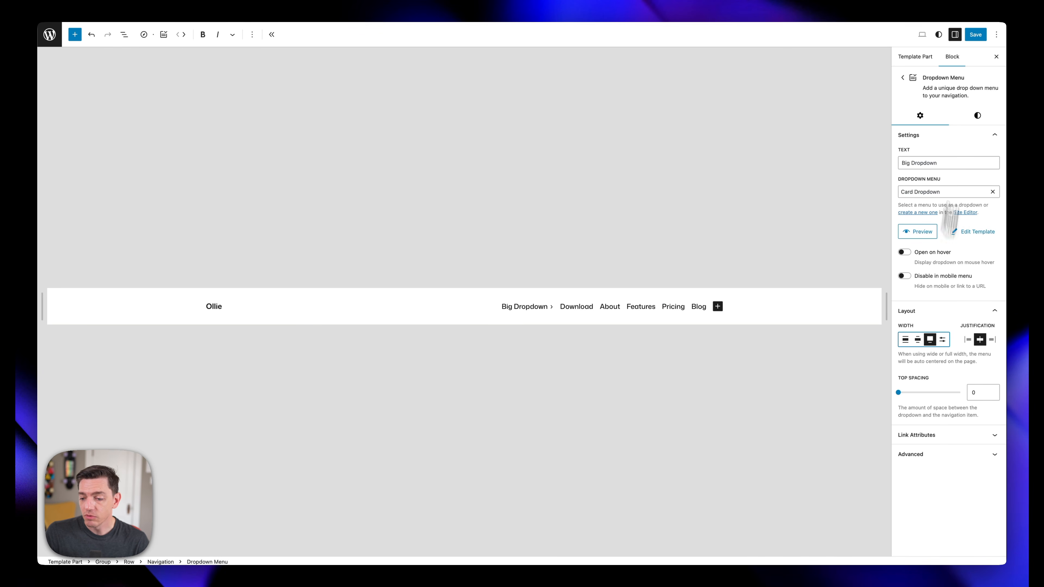
pyautogui.click(972, 39)
pyautogui.click(972, 37)
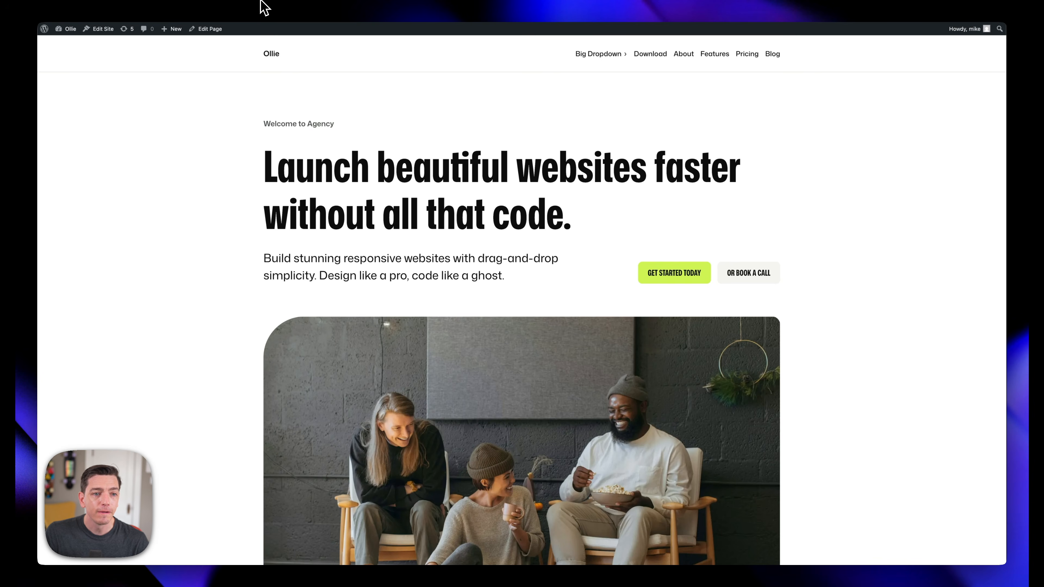
pyautogui.click(611, 66)
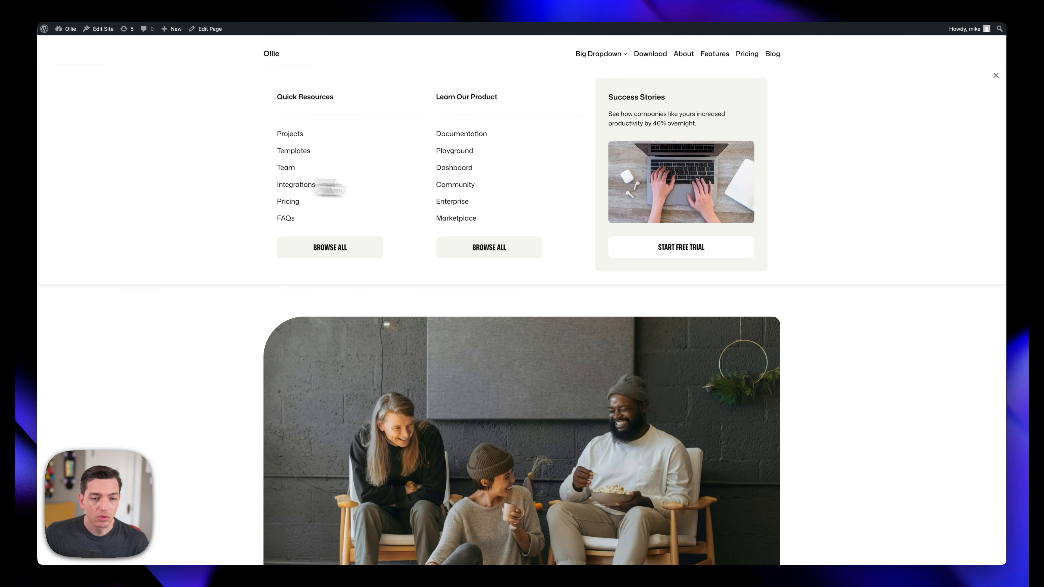
pyautogui.click(996, 76)
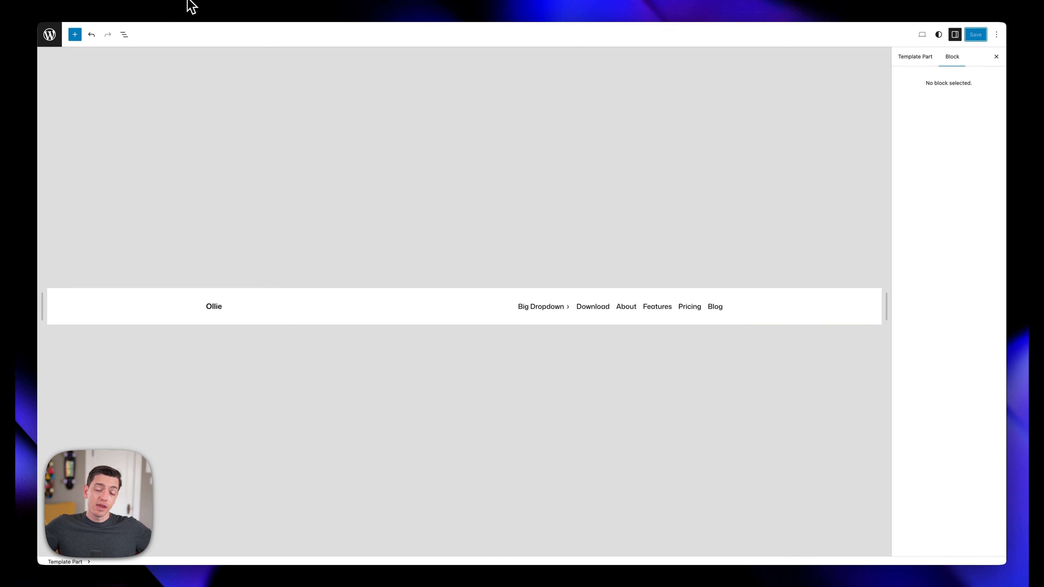
# Set the Big Dropdown menu's top spacing to 78, save the navigation, and check the panel's offset on the live site
pyautogui.click(533, 312)
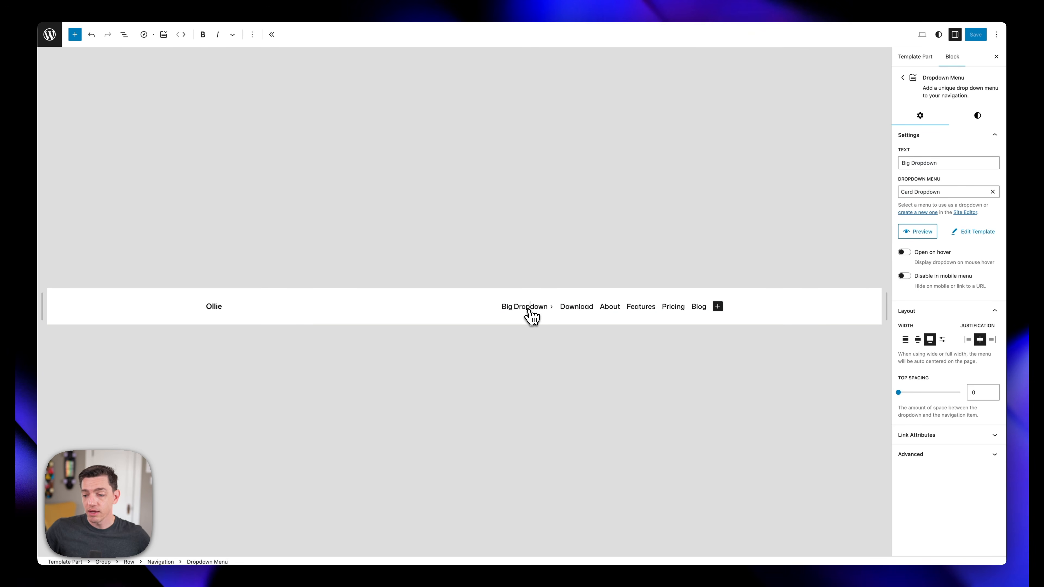
pyautogui.moveTo(899, 393); pyautogui.dragTo(914, 393)
pyautogui.click(975, 34)
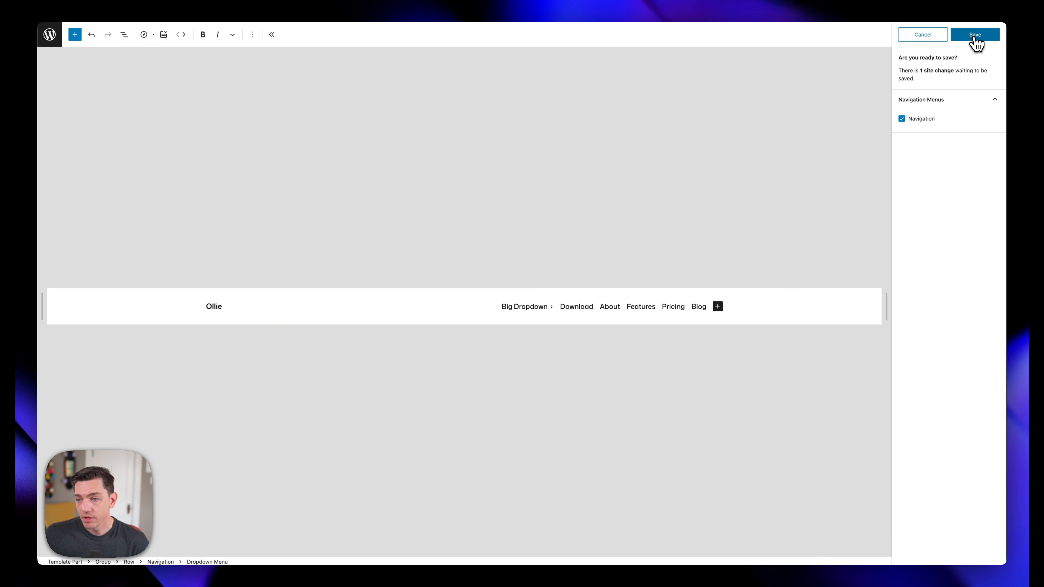
pyautogui.click(975, 34)
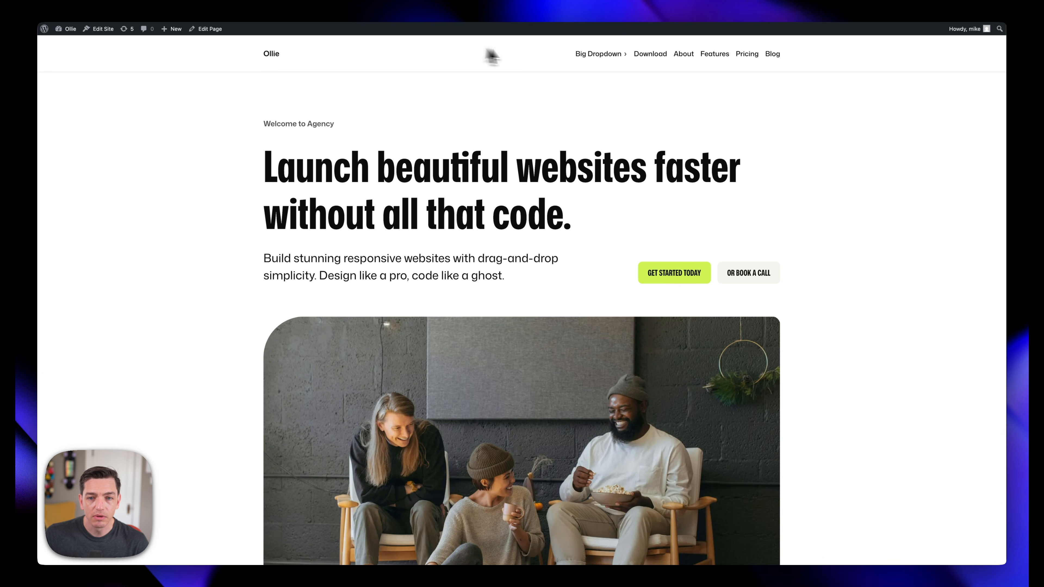
pyautogui.click(598, 62)
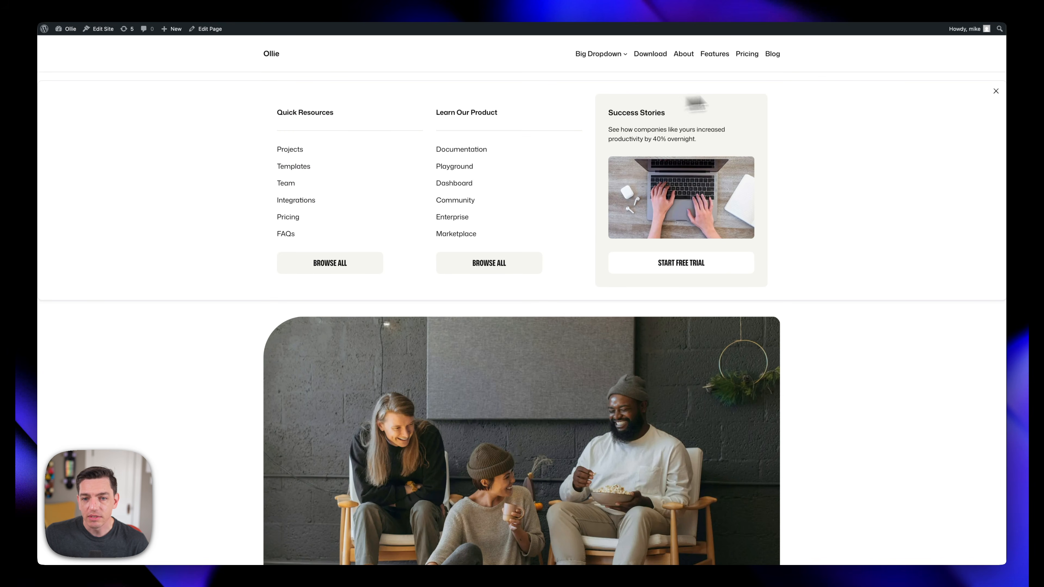
pyautogui.click(603, 56)
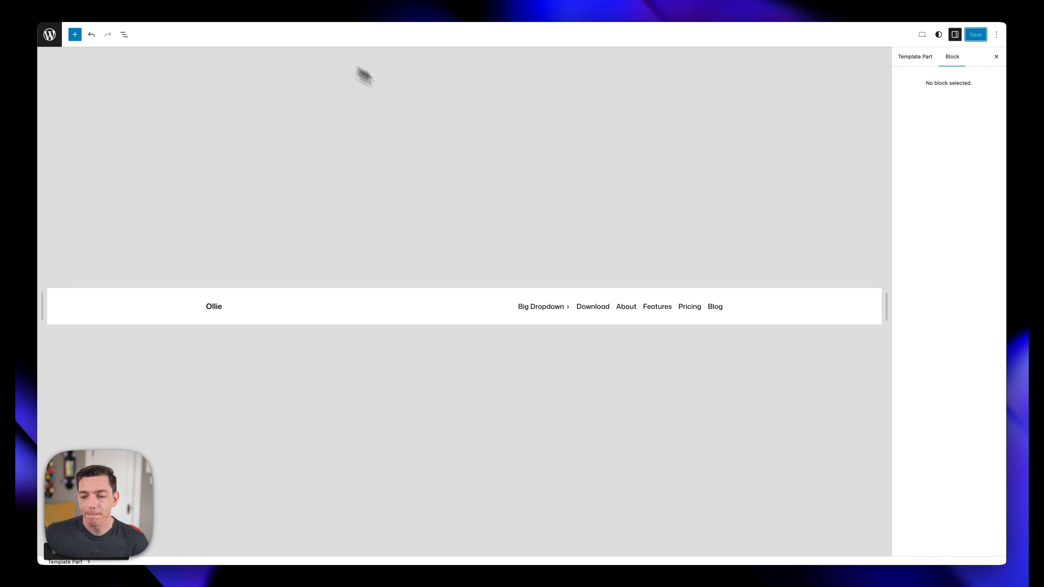
# Open the block settings of the Big Dropdown item in the header navigation
pyautogui.click(551, 313)
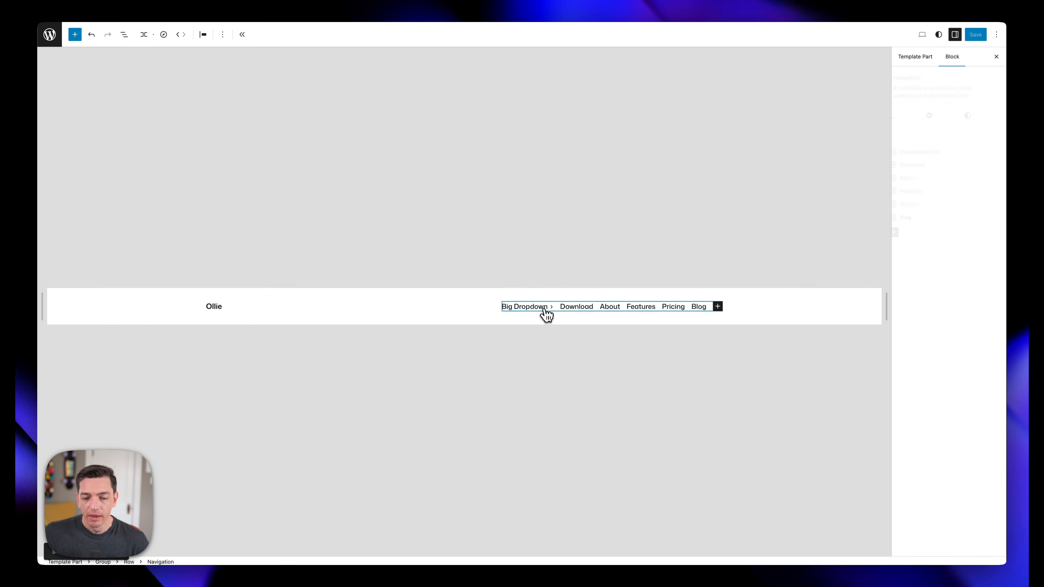
pyautogui.click(539, 309)
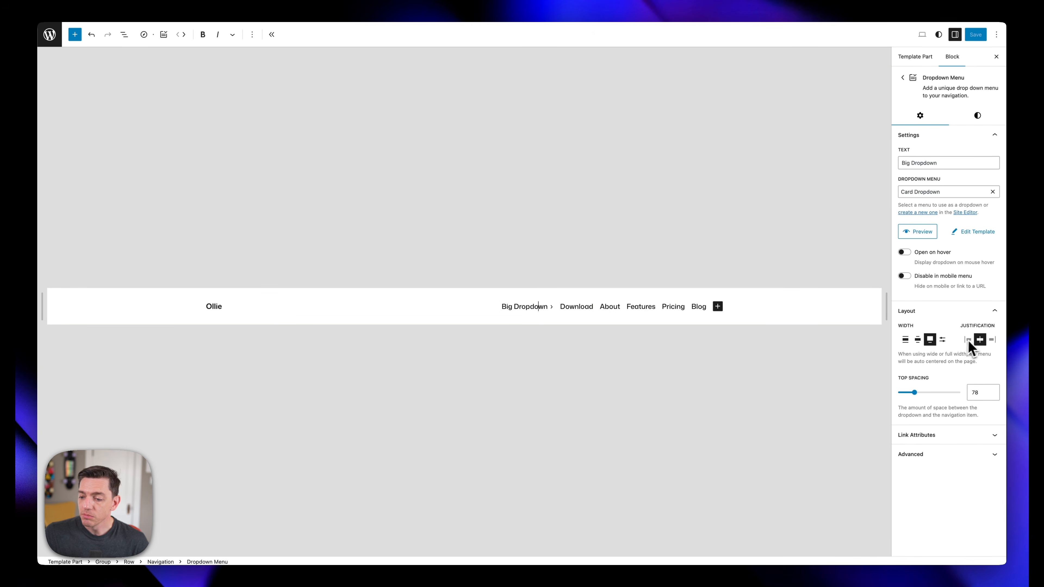